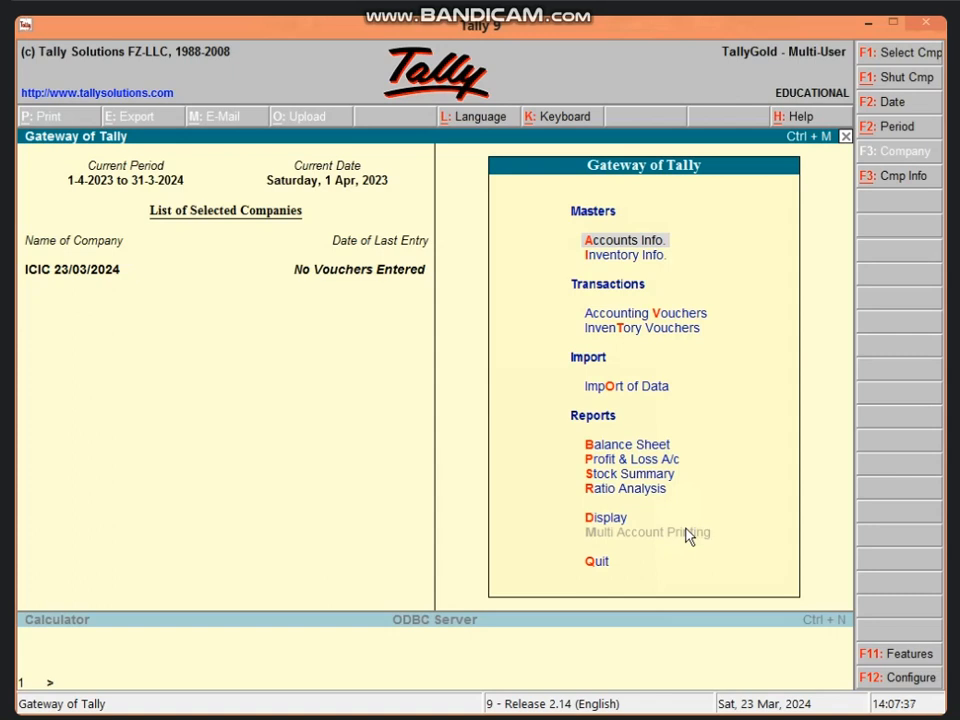
- Shut the company ICIC 23/03/2024 and check which companies are available in the data directory
key(alt+F1)
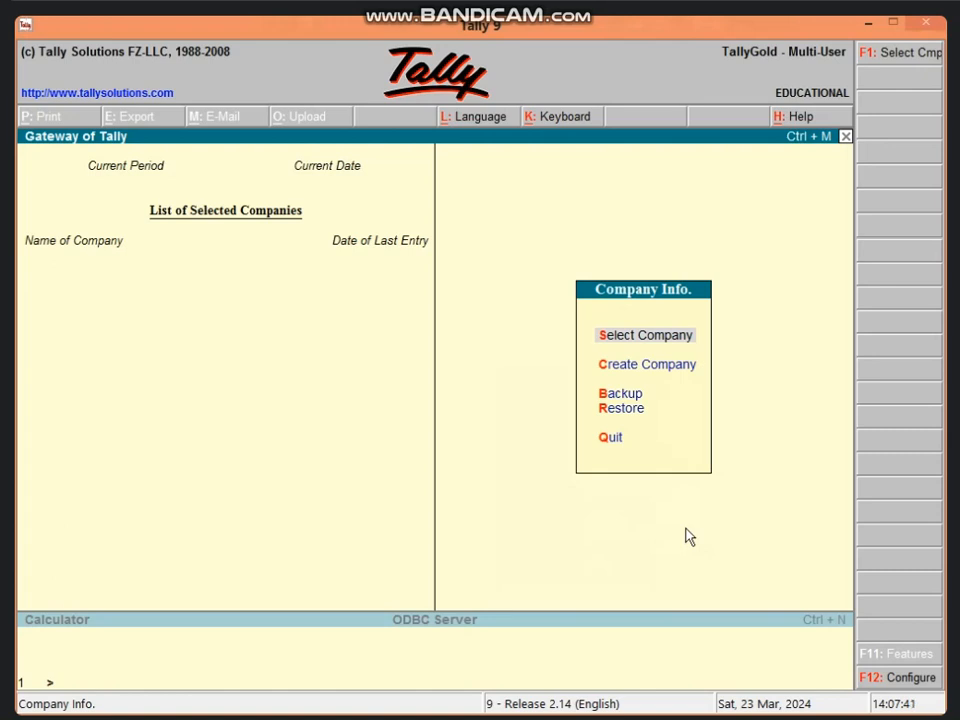
key(Return)
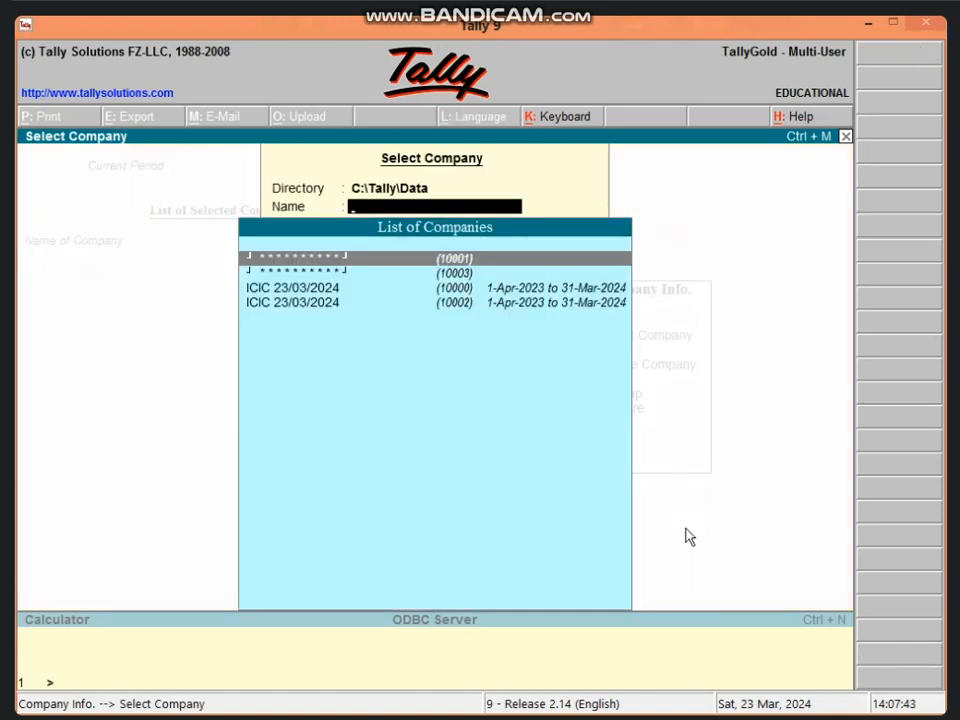
key(Escape)
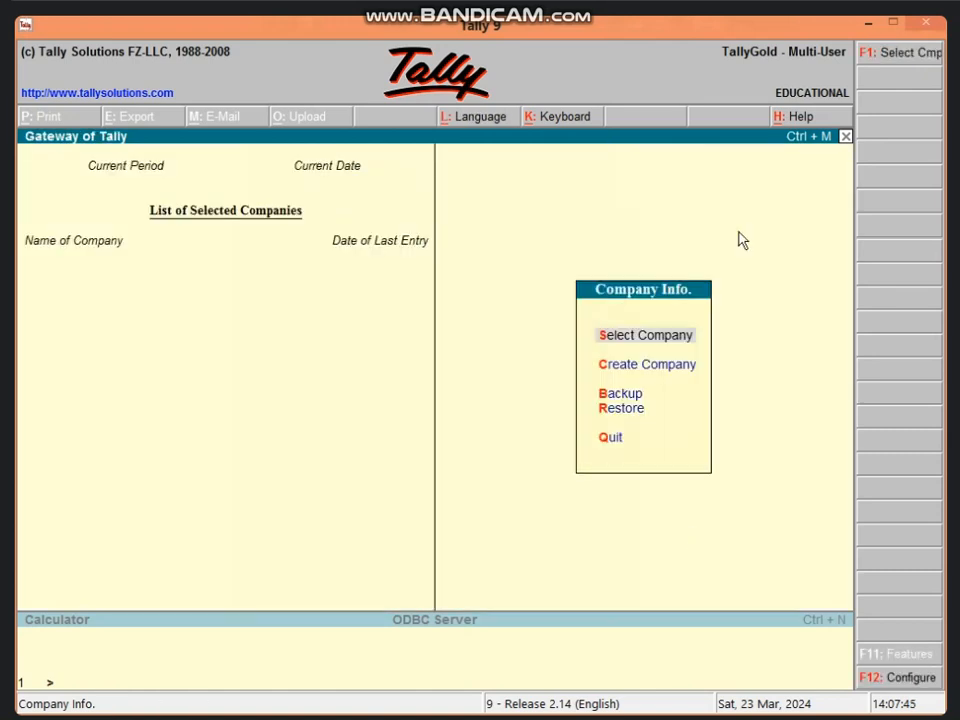
- Switch to File Explorer and search Local Disk (H:) for "tall"
click(870, 21)
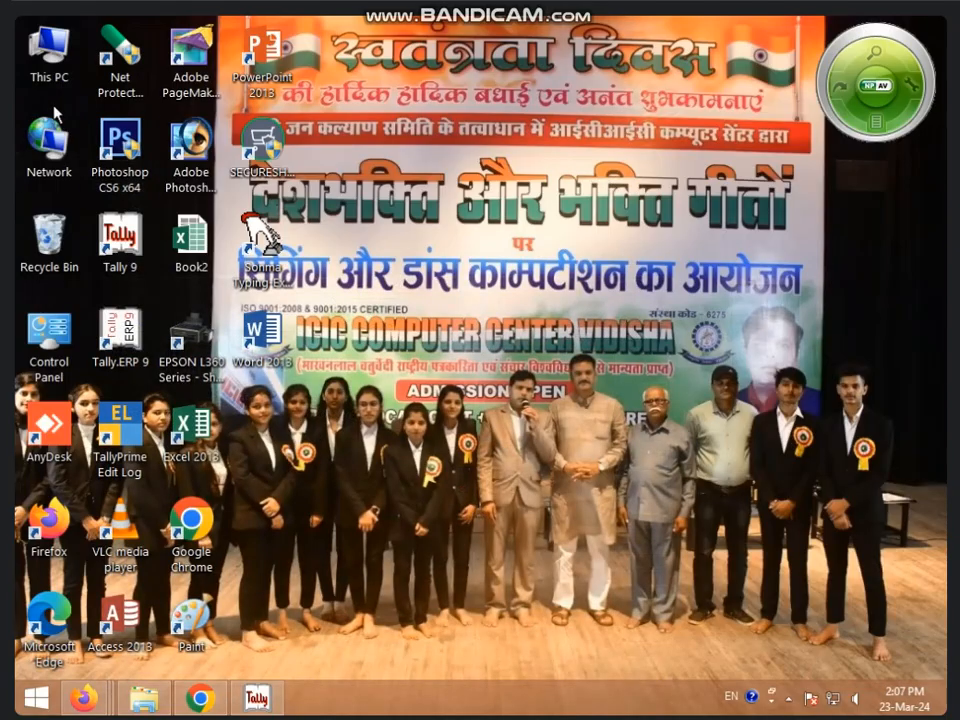
double_click(65, 72)
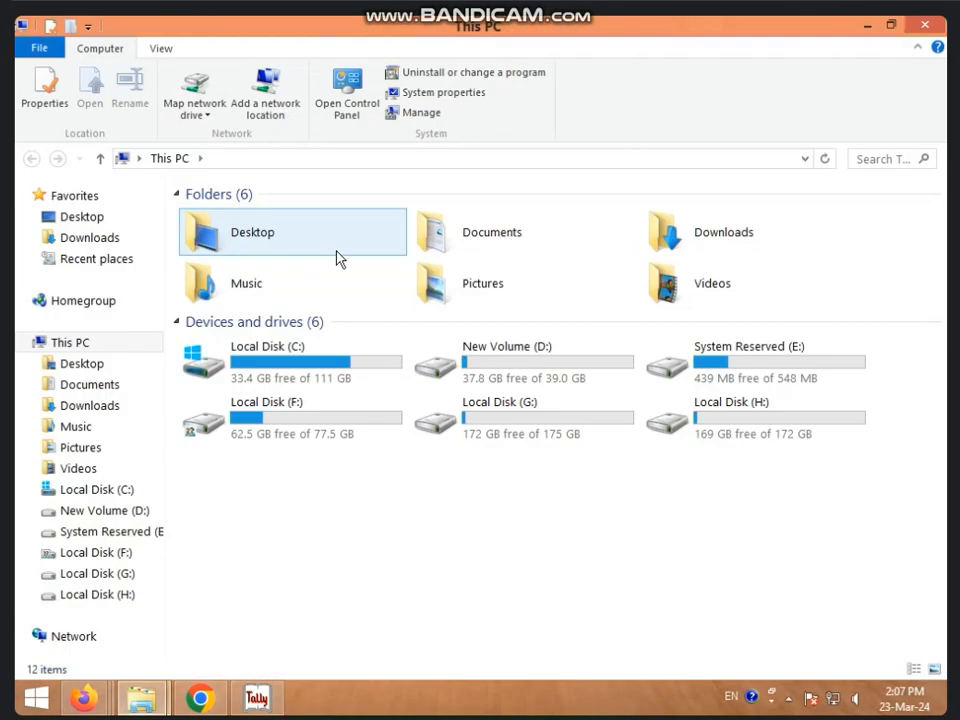
double_click(295, 367)
click(31, 158)
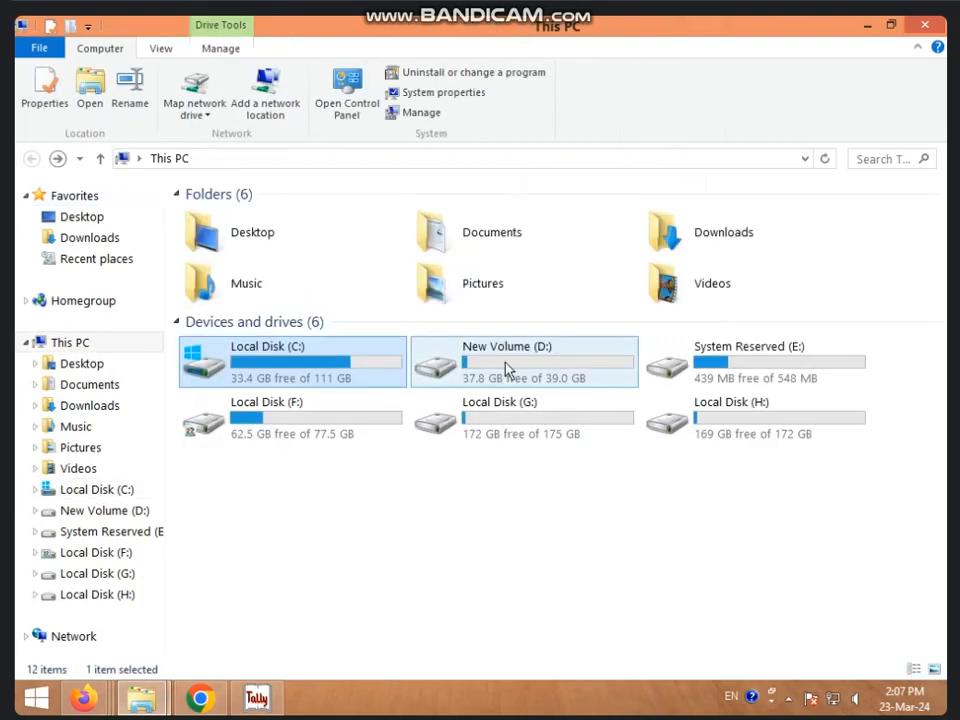
double_click(716, 421)
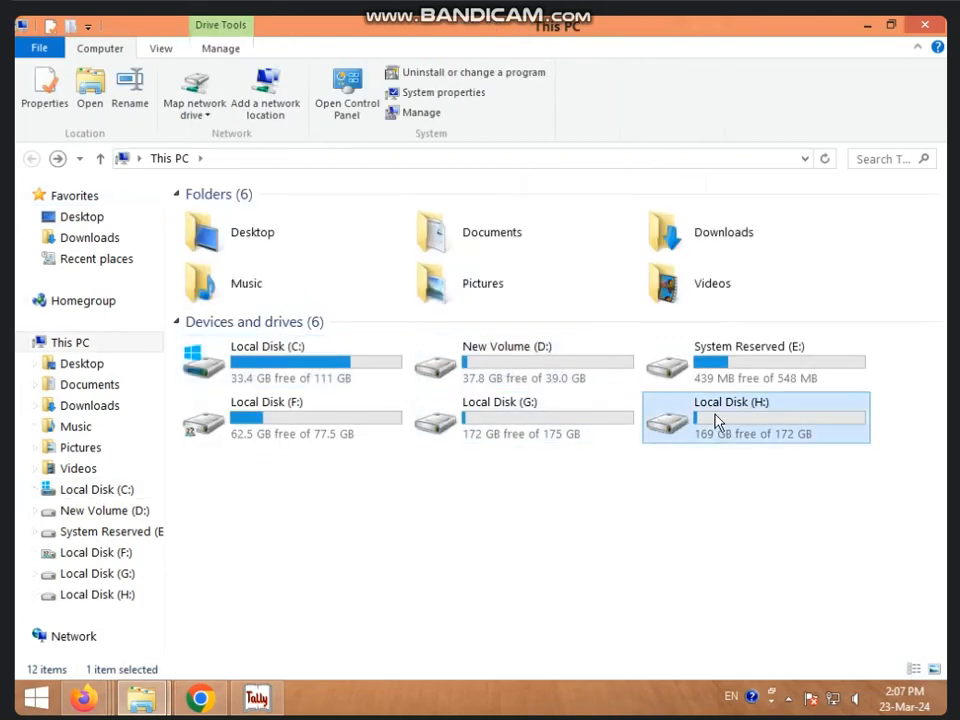
click(873, 160)
text(tall)
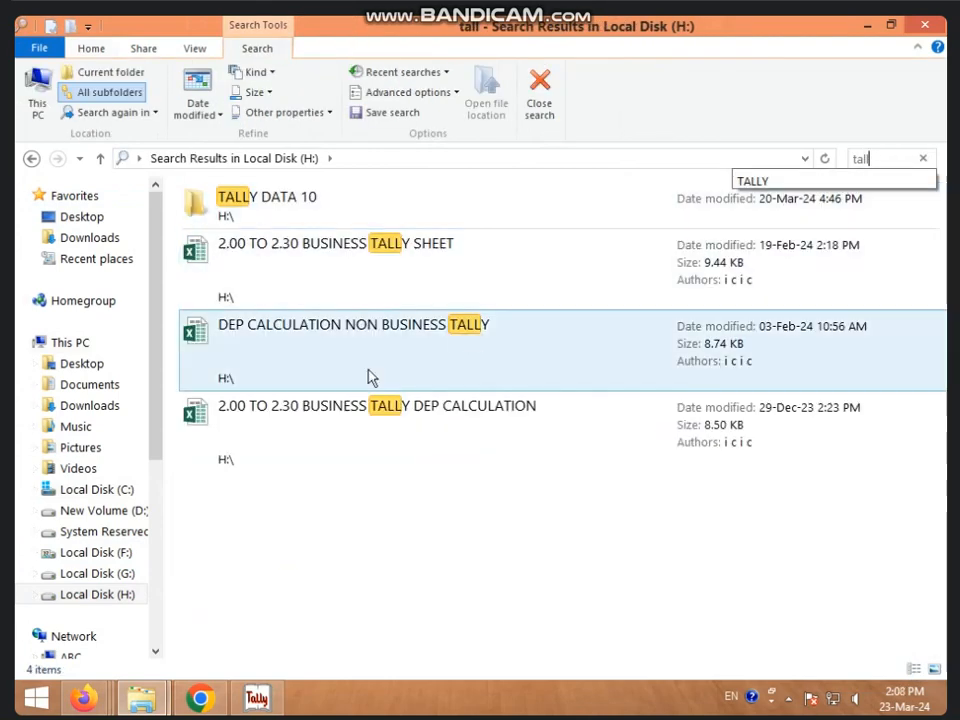
- Search Local Disk (G:) for "tall" and open the TALLY DATA 23032024 folder
click(62, 578)
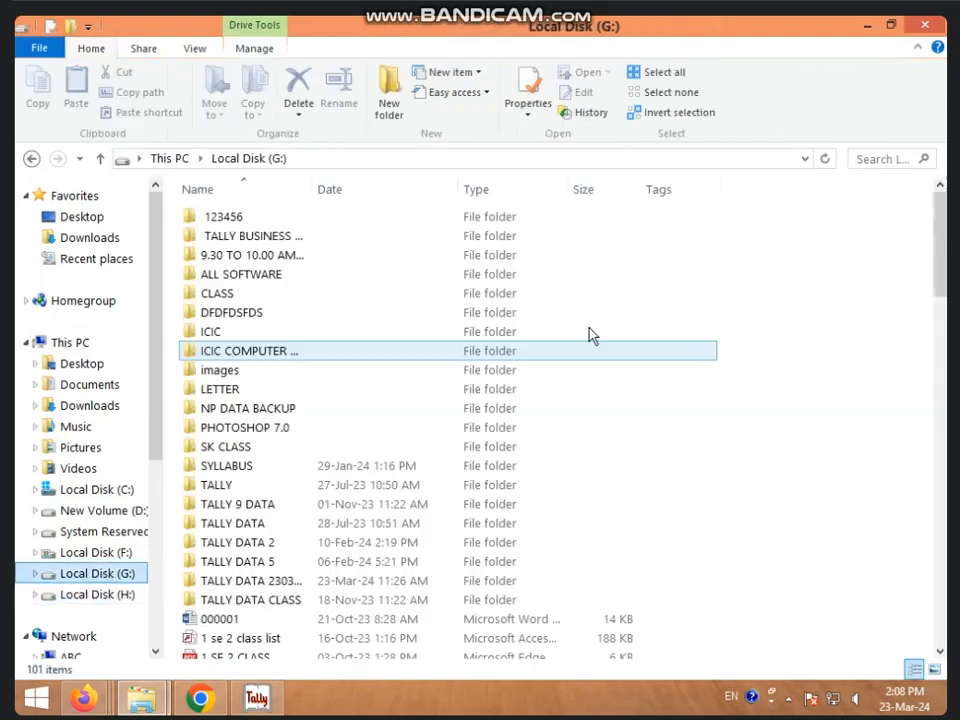
click(889, 158)
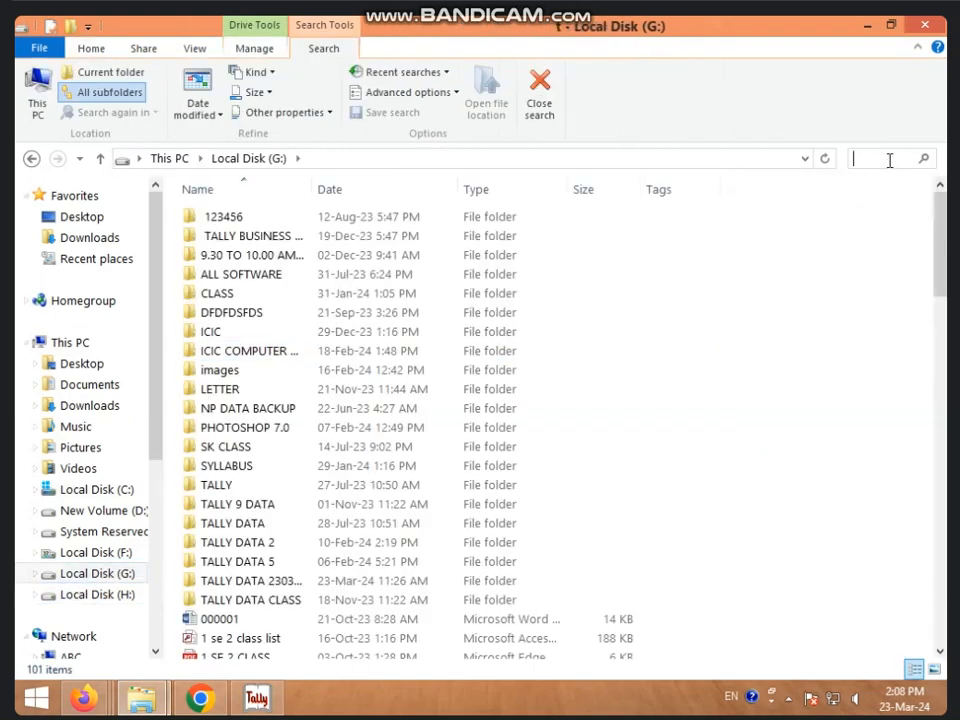
text(tall)
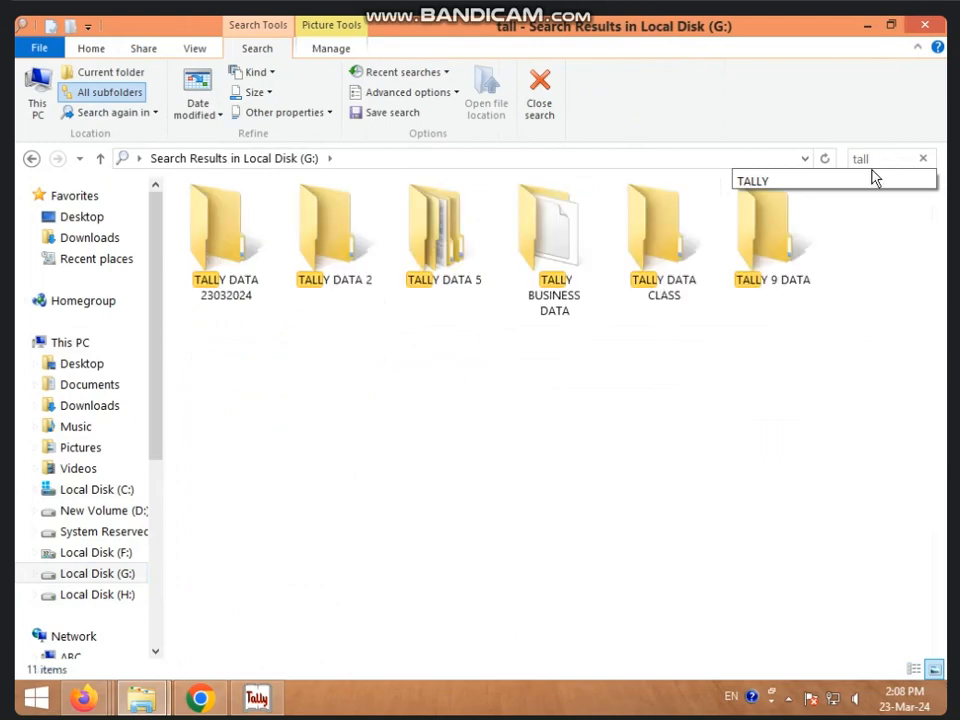
double_click(231, 279)
click(231, 279)
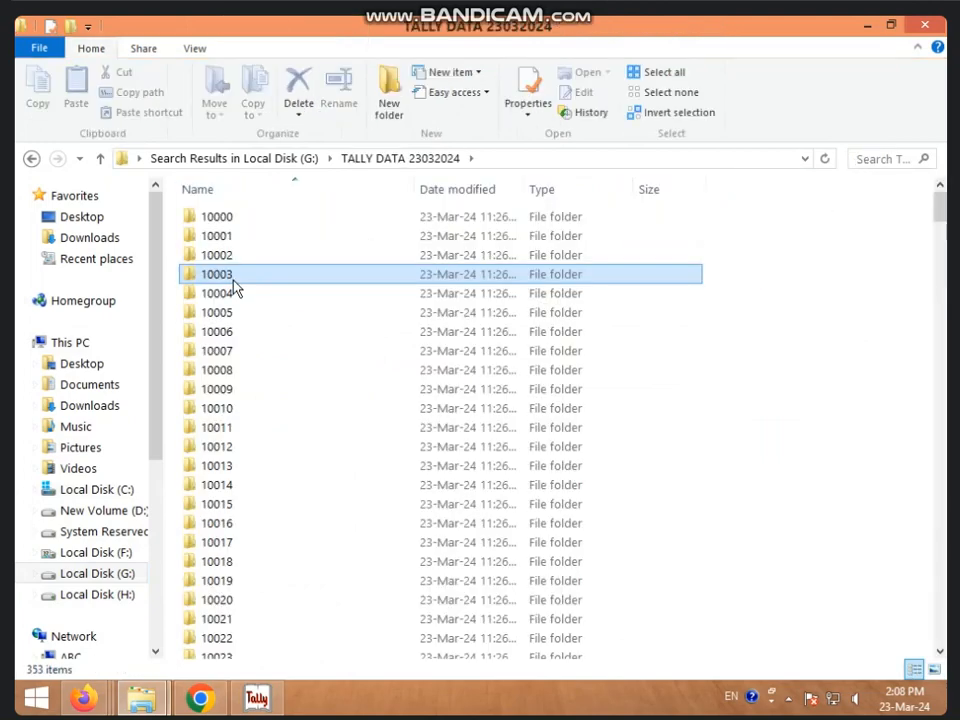
- Copy all folders from TALLY DATA 23032024 into C:\Tally\Data, replacing the files with the same names
key(ctrl+a)
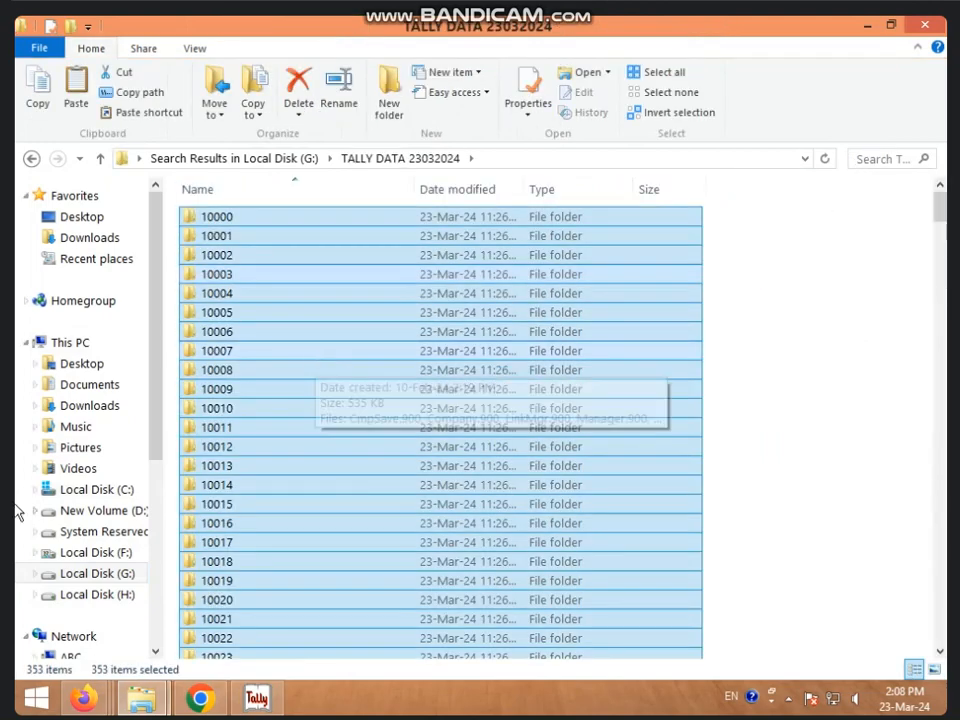
click(86, 489)
double_click(249, 313)
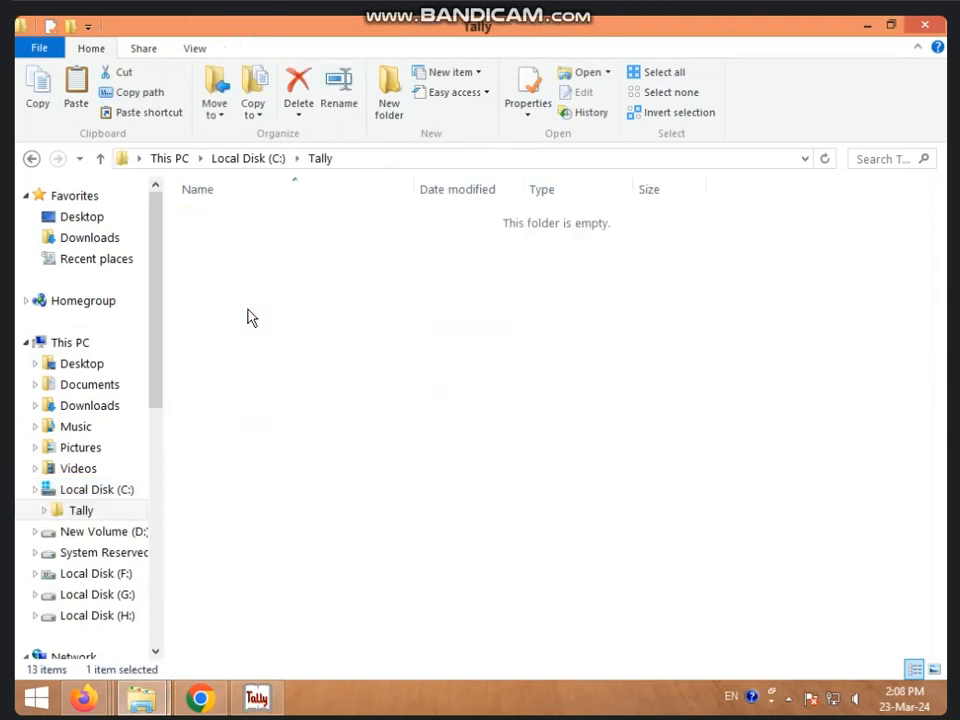
double_click(294, 222)
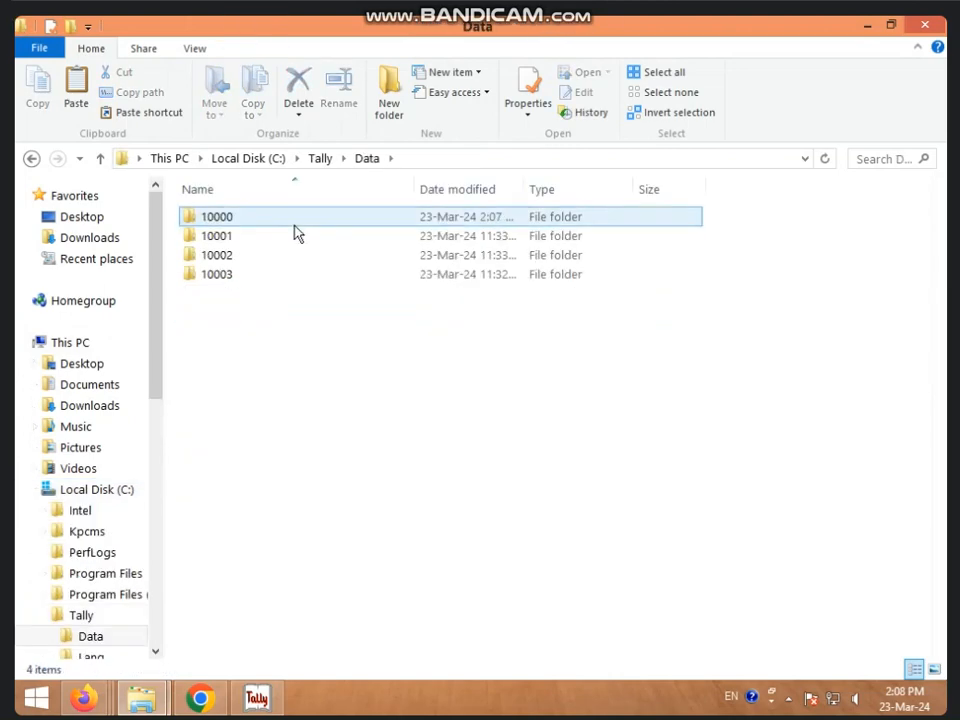
key(ctrl+v)
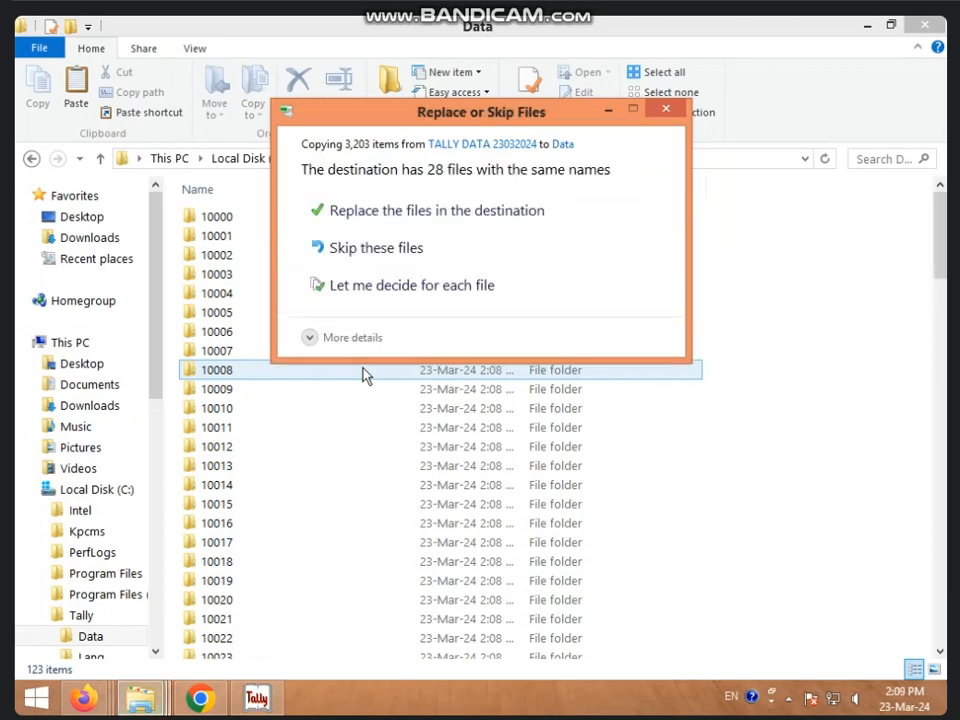
click(452, 212)
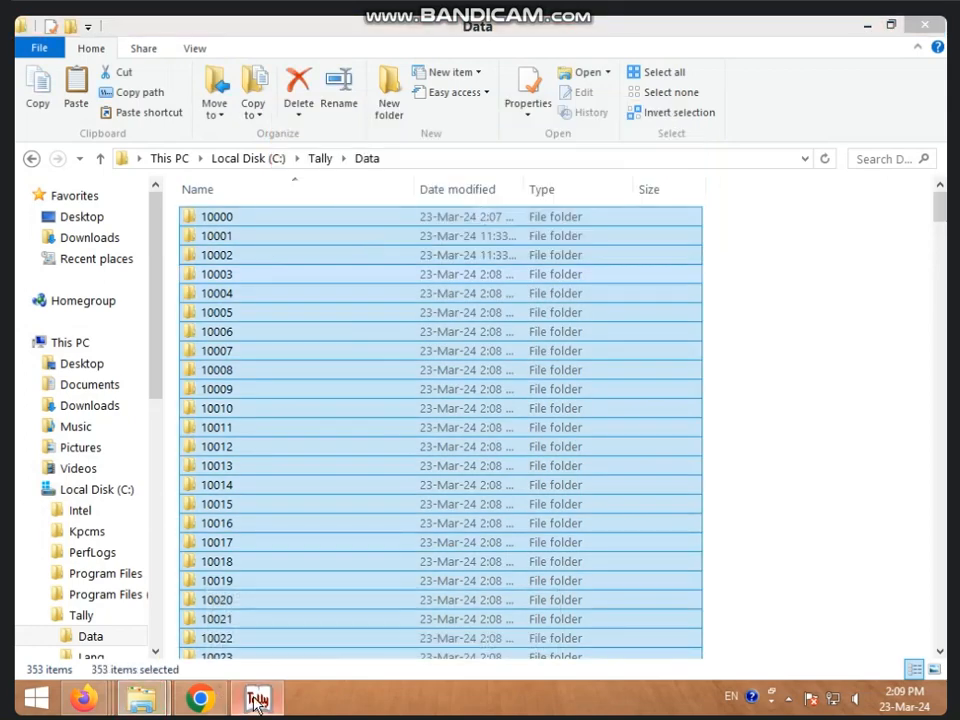
- Switch back to Tally 9 and bring up the list of companies in C:\Tally\Data
click(257, 700)
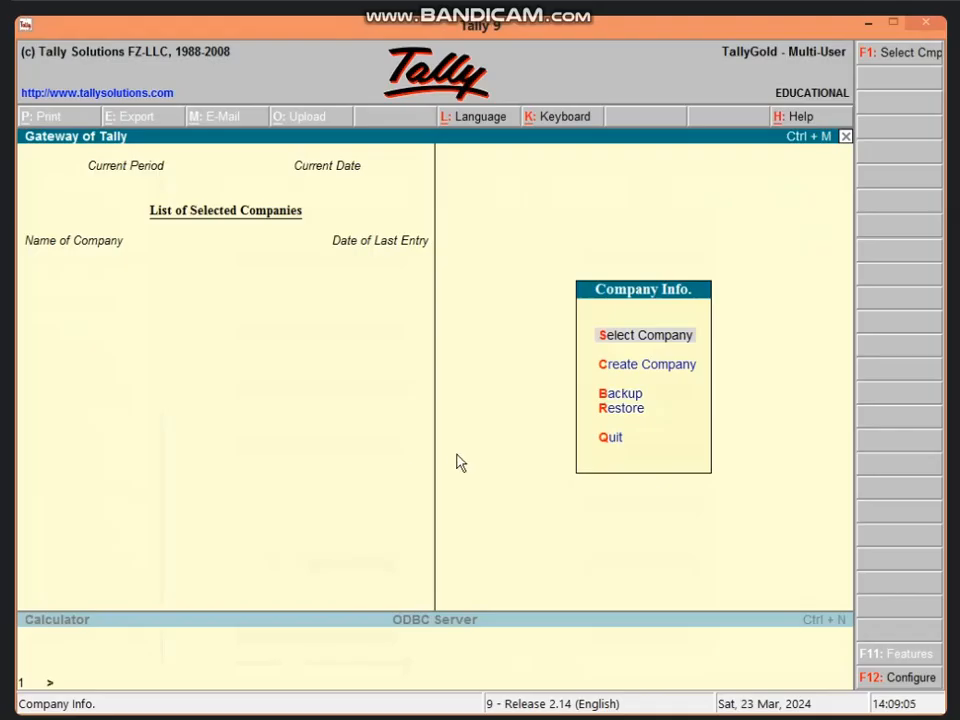
key(Return)
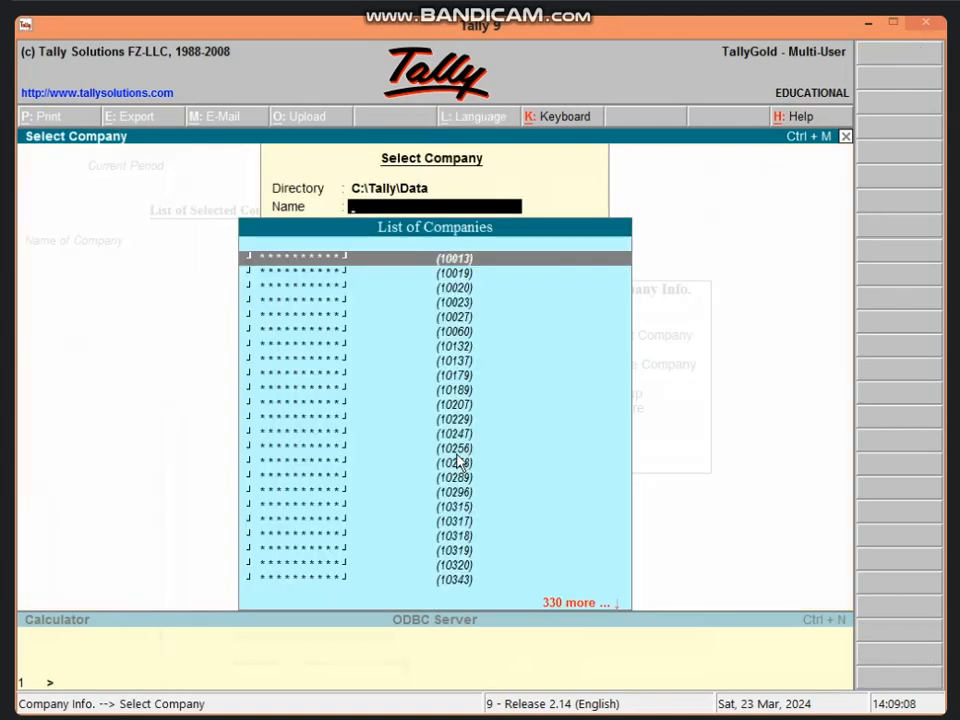
- Try to open the masked company 10345 by entering its TallyVault password, and cancel its user login
key(Down)
key(Down)
key(Down)
key(Down)
key(Down)
key(Down)
key(Down)
key(Down)
key(Down)
key(Down)
key(Down)
key(Down)
key(Down)
key(Down)
key(Down)
key(Down)
key(Down)
key(Down)
key(Down)
key(Down)
key(Down)
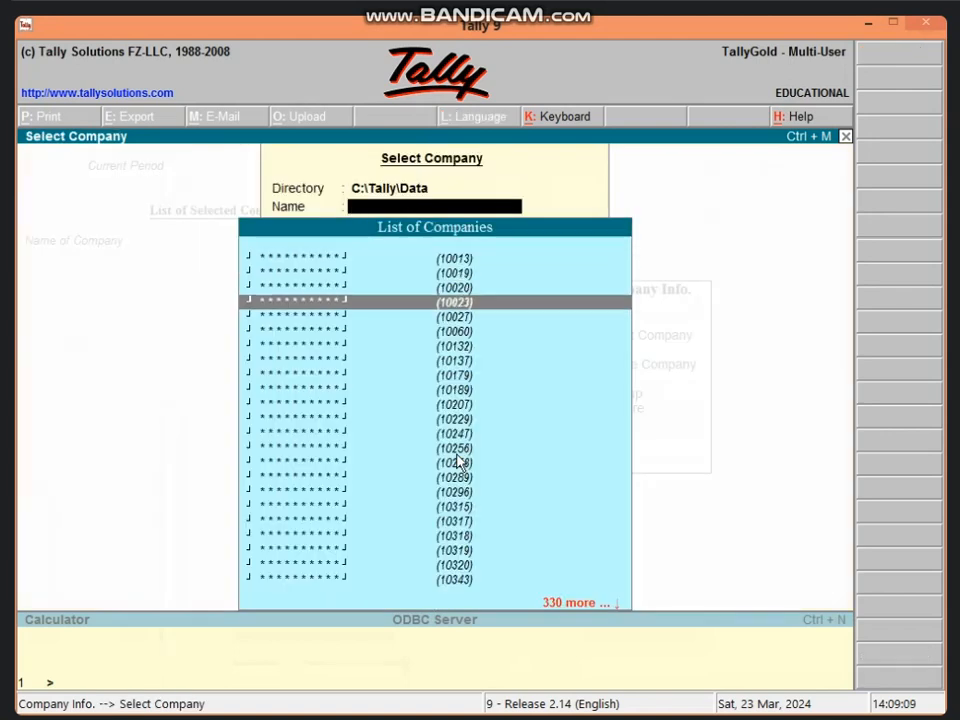
key(Up)
key(Up)
key(Up)
key(Up)
key(Up)
key(Up)
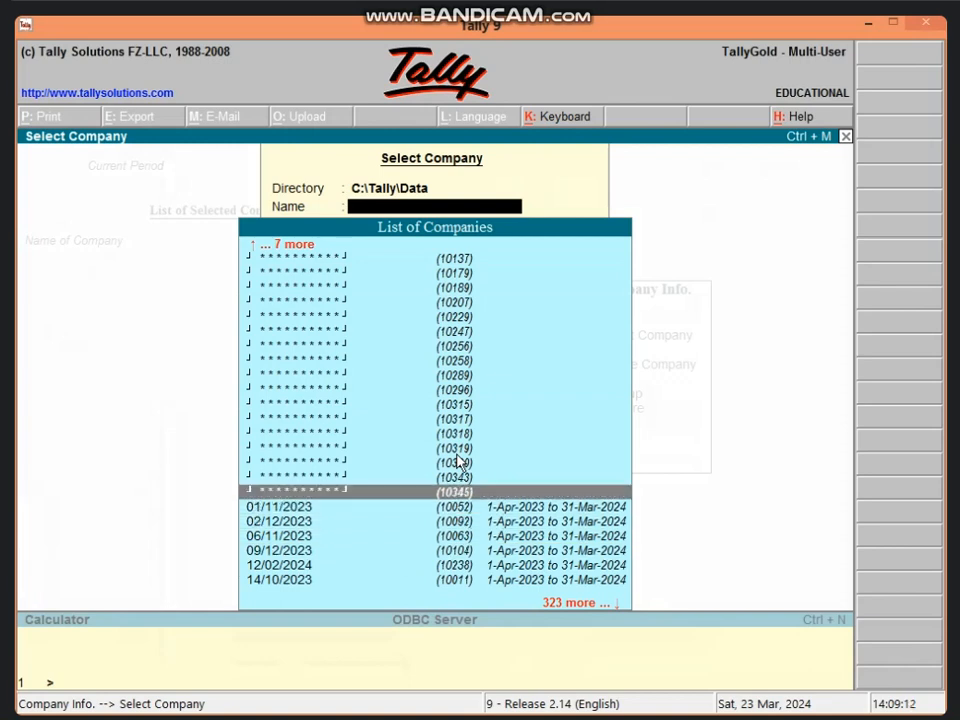
key(Return)
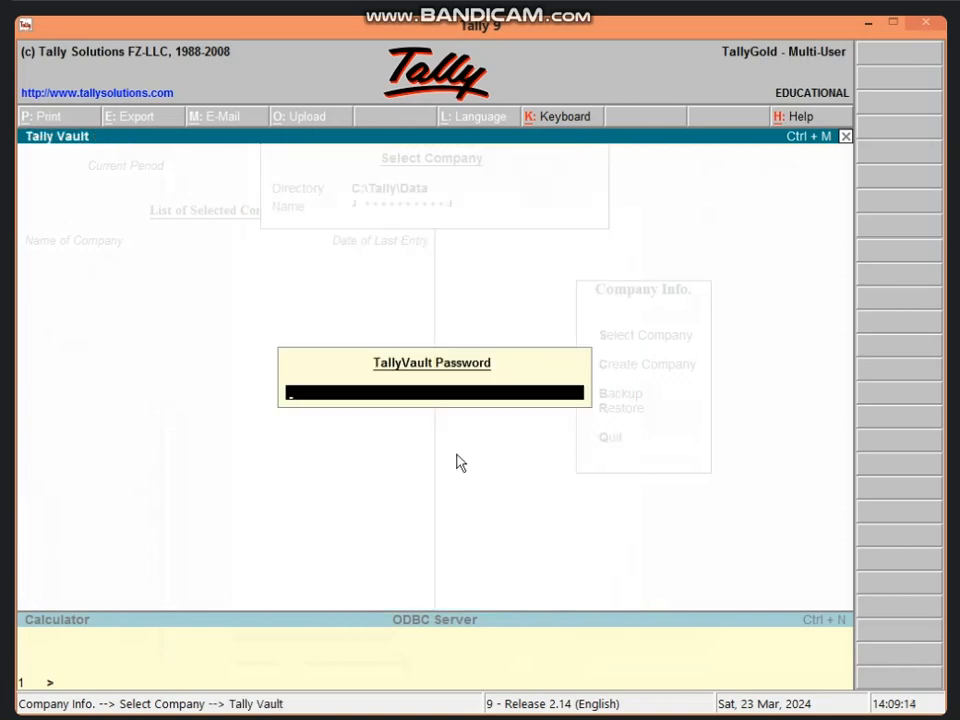
text(***)
key(Return)
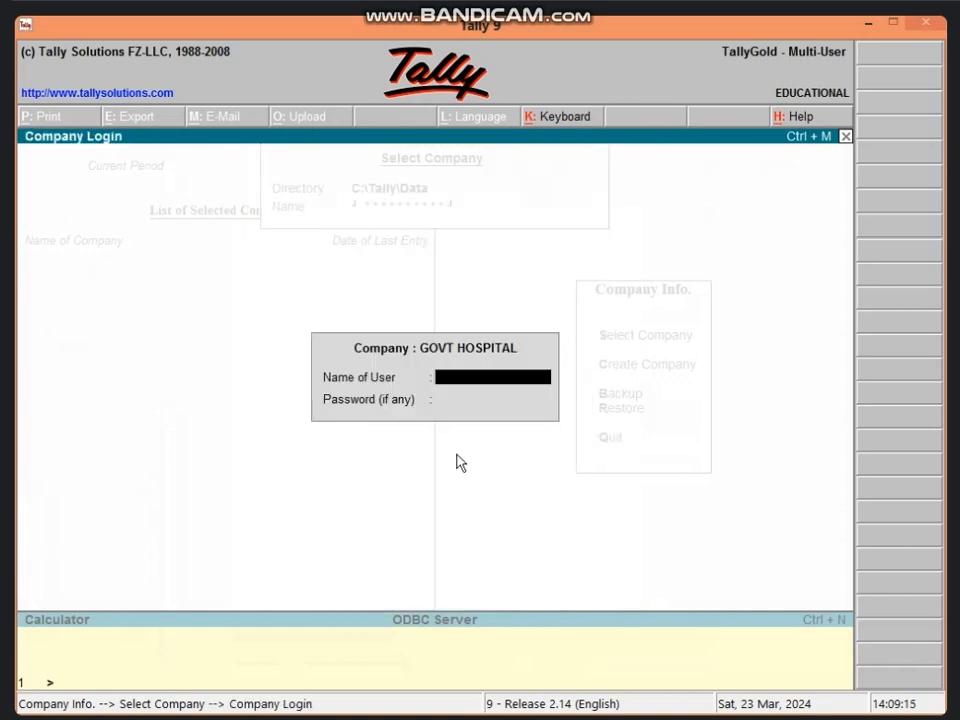
key(Escape)
key(Escape)
key(Escape)
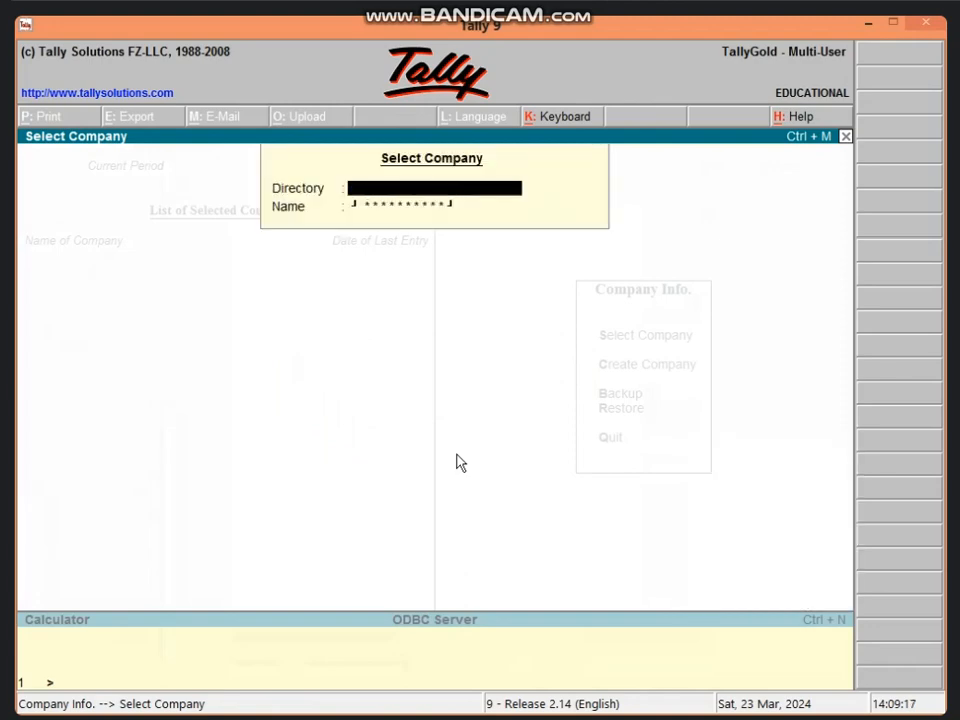
key(Escape)
- Select the masked company 10345 again, enter characters as its TallyVault password, erase them and leave company selection
key(Return)
key(Down)
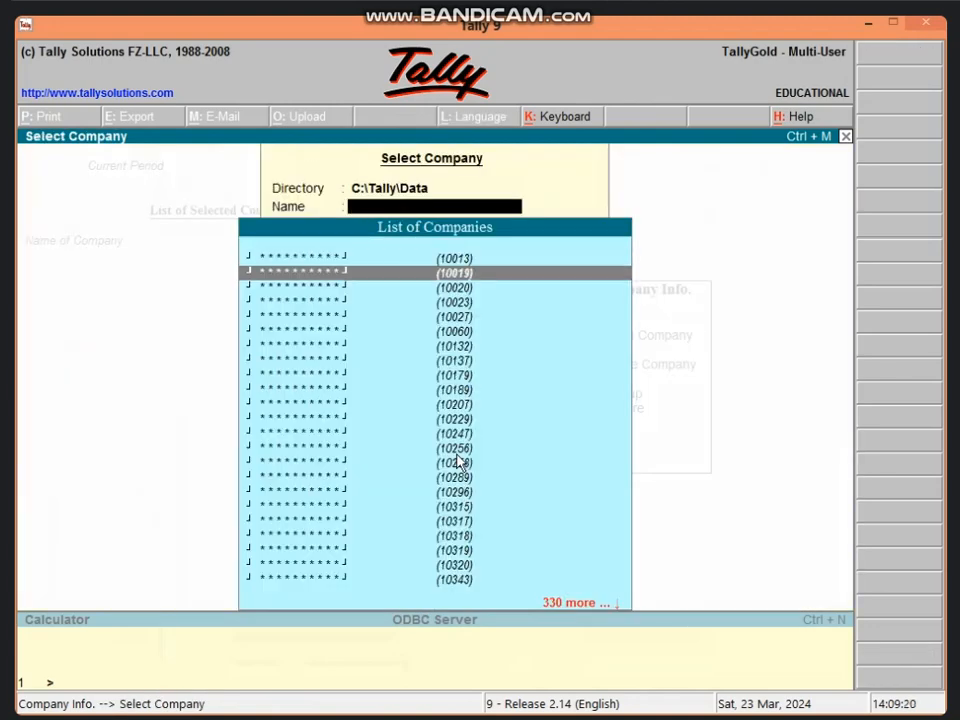
key(Down)
key(Down)
key(Down)
key(Down)
key(Down)
key(Down)
key(Down)
key(Down)
key(Down)
key(Down)
key(Down)
key(Down)
key(Down)
key(Down)
key(Down)
key(Down)
key(Down)
key(Down)
key(Down)
key(Down)
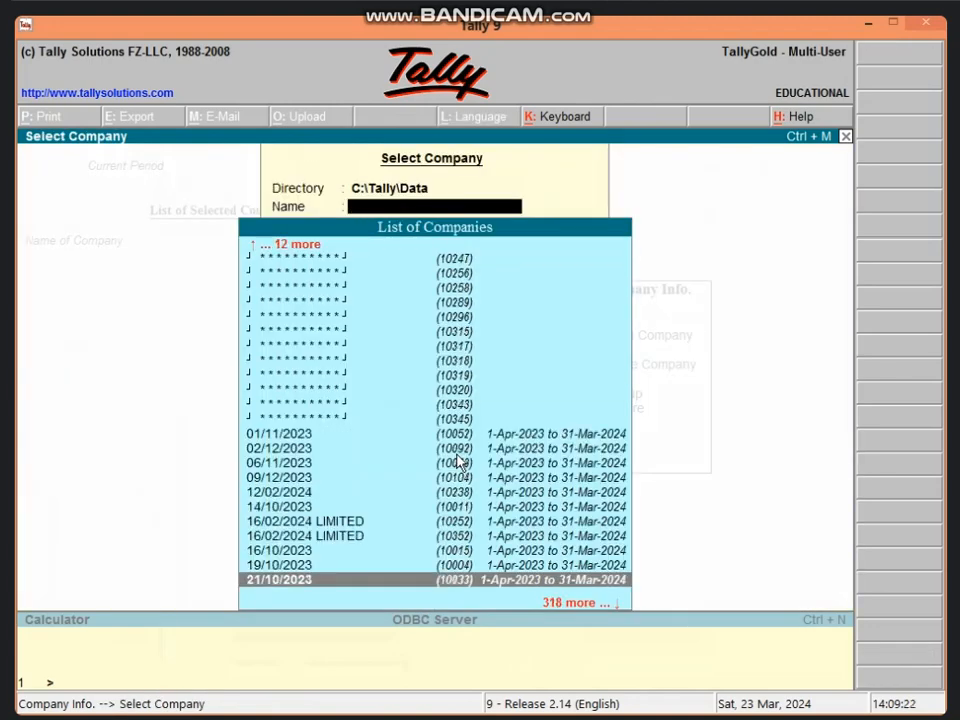
key(Up)
key(Up)
key(Up)
key(Up)
key(Up)
key(Up)
key(Up)
key(Up)
key(Up)
key(Up)
key(Up)
key(Up)
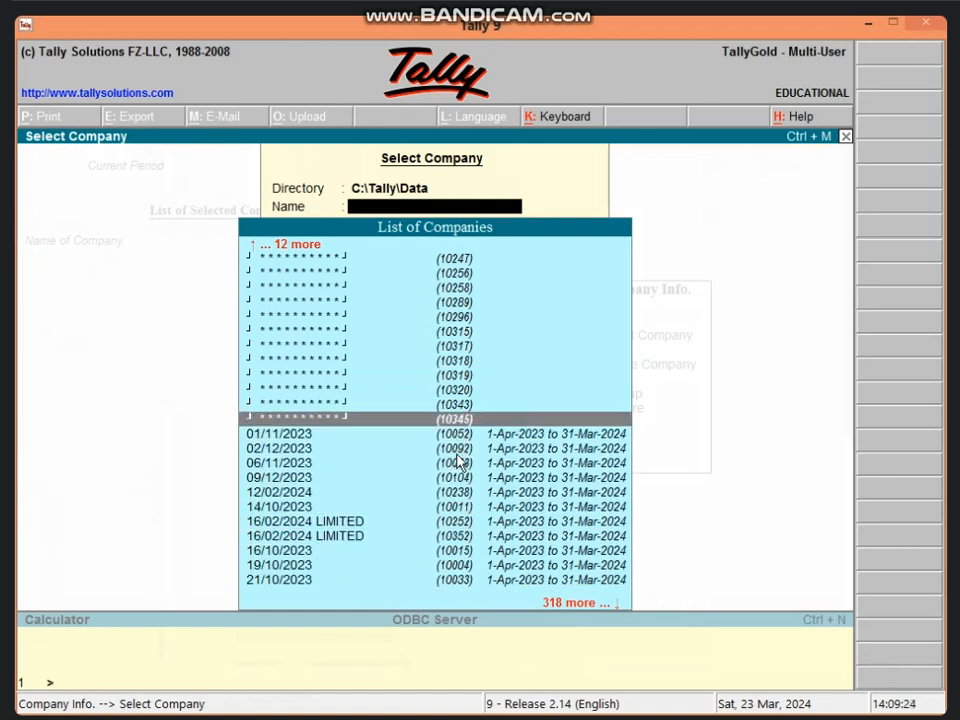
key(Return)
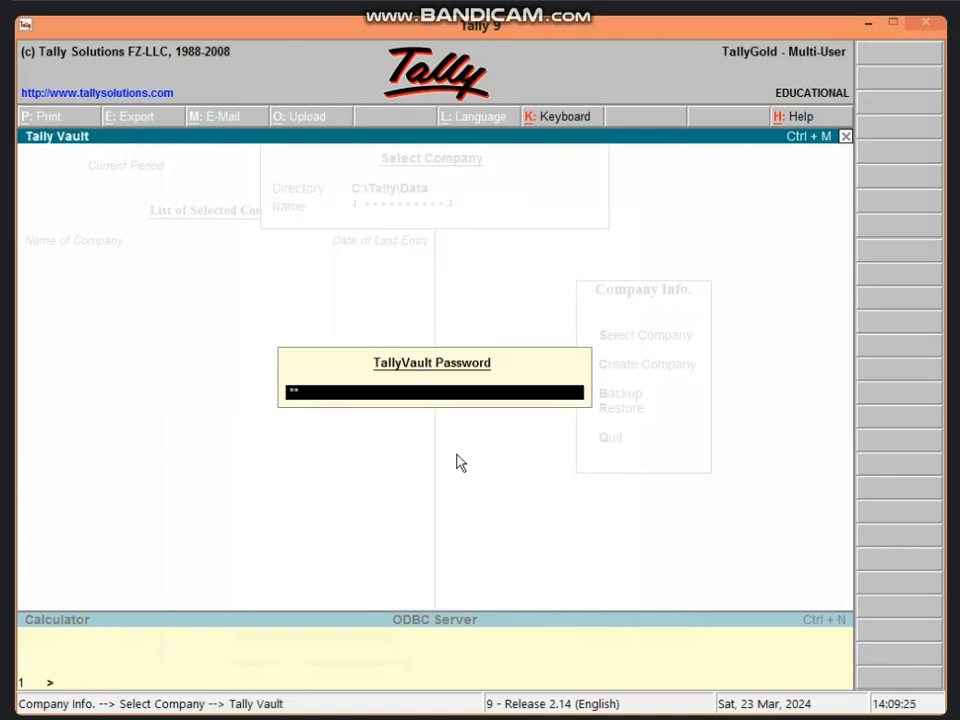
key(BackSpace)
key(BackSpace)
key(BackSpace)
key(BackSpace)
key(BackSpace)
text(****)
key(BackSpace)
key(BackSpace)
key(BackSpace)
key(BackSpace)
key(BackSpace)
key(BackSpace)
key(BackSpace)
key(BackSpace)
key(BackSpace)
key(Escape)
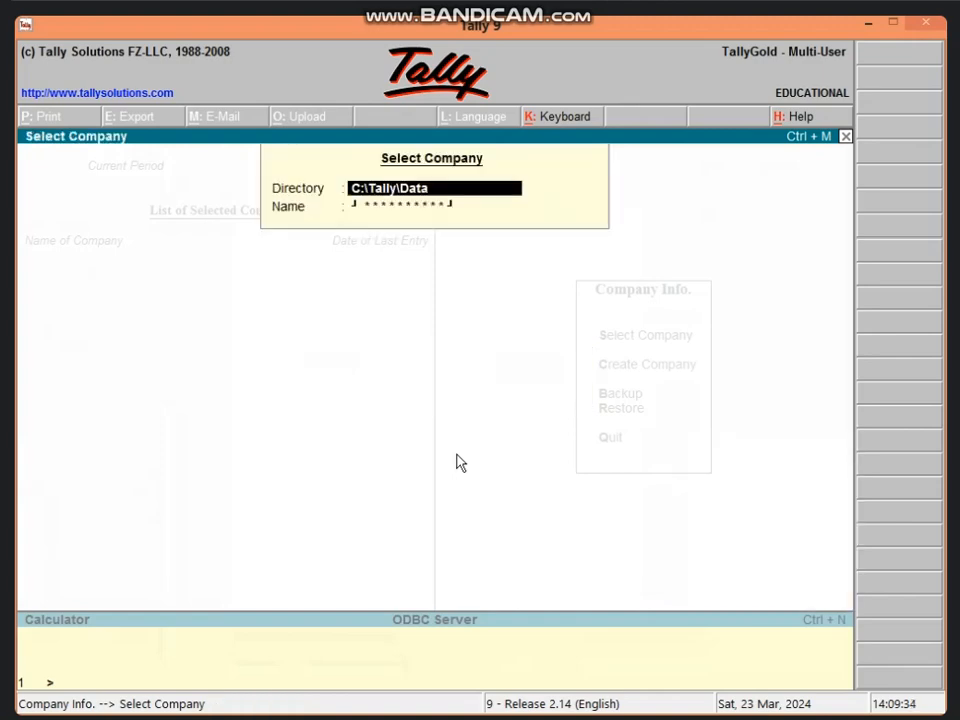
key(Escape)
key(Escape)
key(Escape)
- Find the SBI BANK company in C:\Tally\Data by searching for "Sbi" and open it
key(Return)
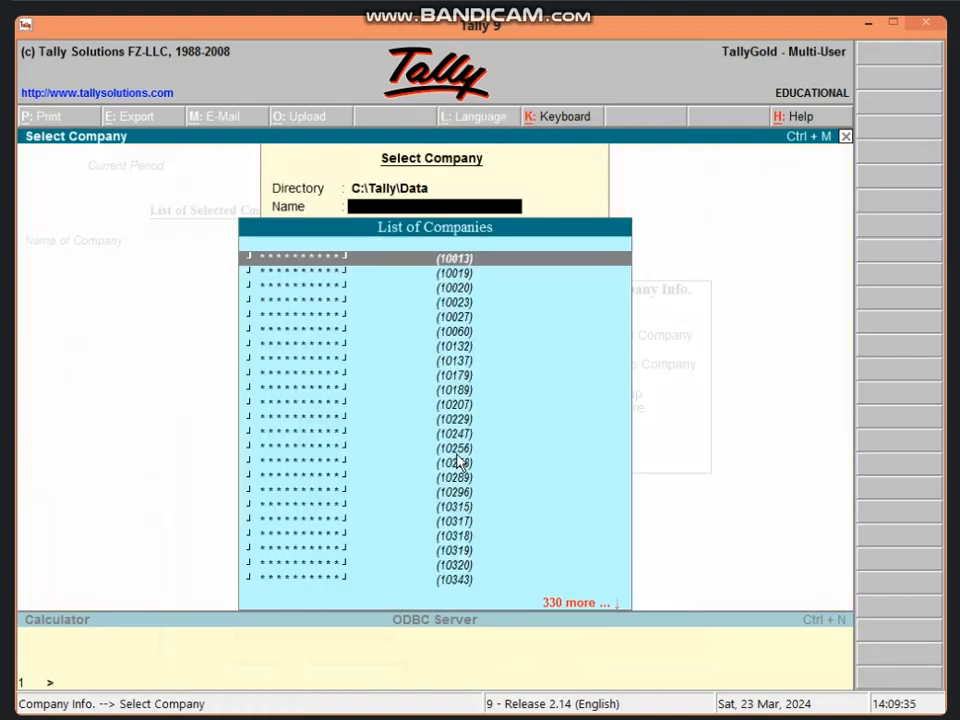
key(Down)
key(Down)
key(Down)
key(Down)
key(Down)
key(Down)
key(Down)
key(Down)
key(Down)
key(Down)
key(Down)
key(Down)
key(Down)
key(Down)
key(Down)
key(Down)
key(Down)
key(Down)
key(Down)
key(Down)
key(Down)
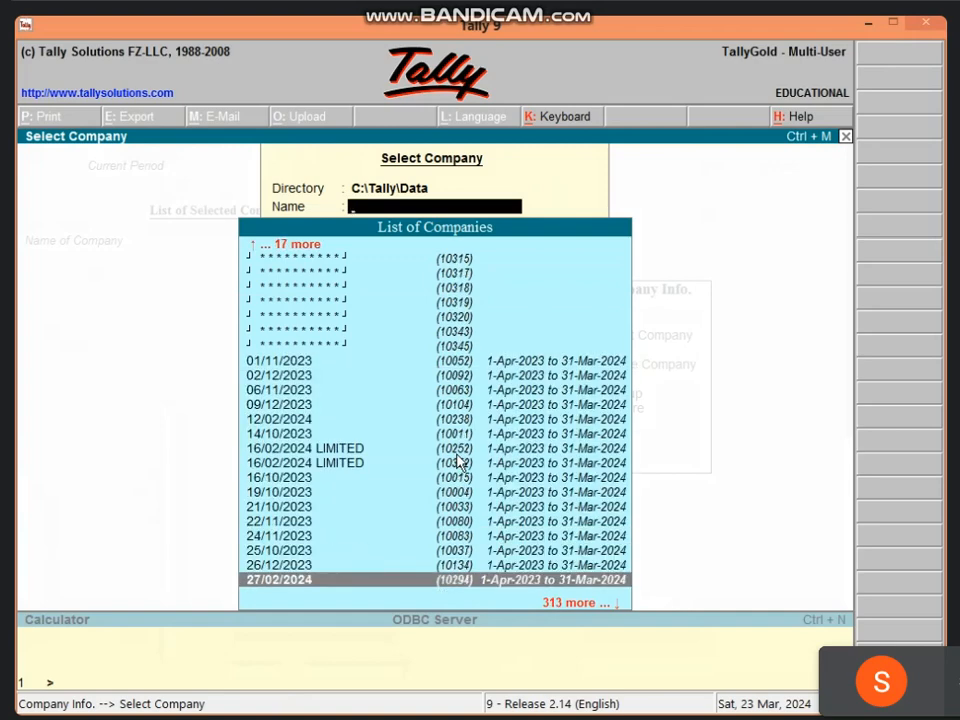
text(Sbi)
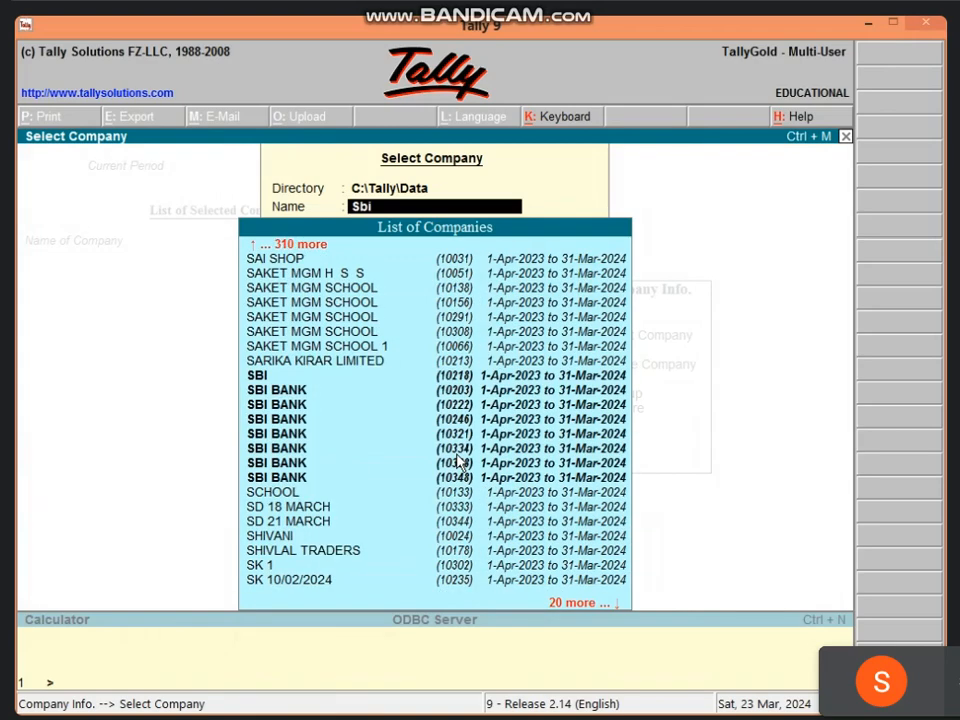
key(Down)
key(Down)
key(Down)
key(Down)
key(Down)
key(Down)
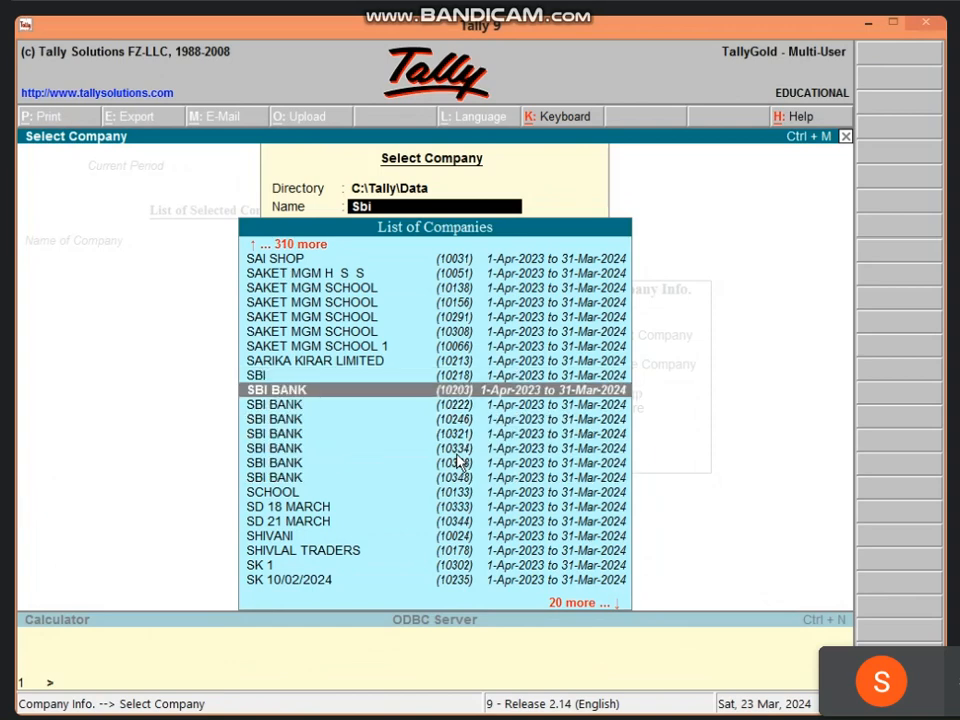
key(Return)
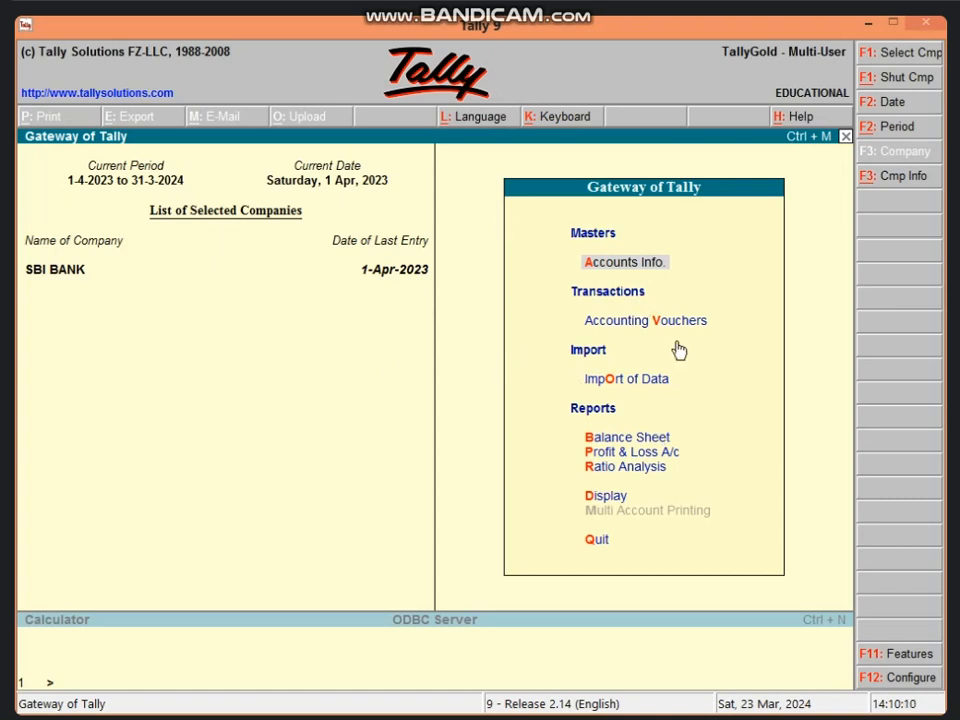
- Open accounting voucher creation with a new payment voucher for SBI BANK
key(v)
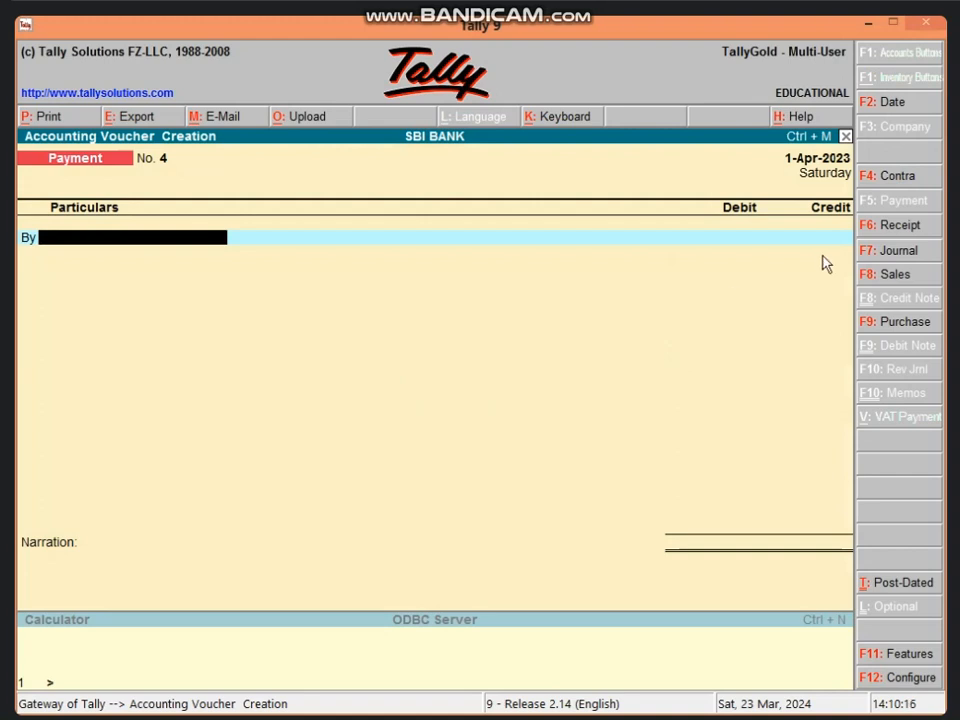
click(900, 258)
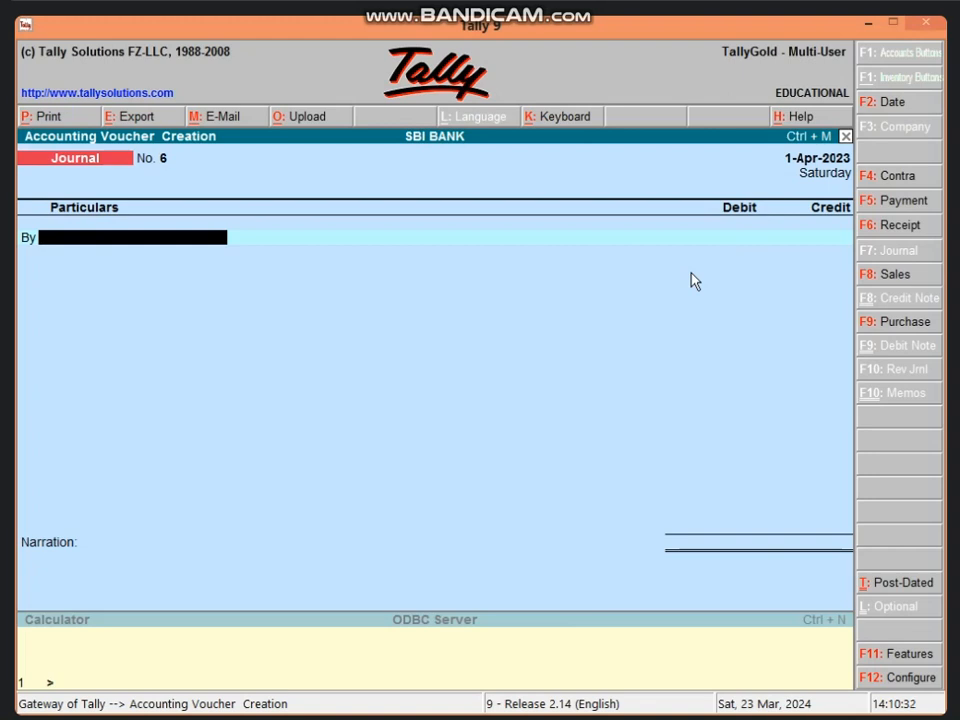
key(Escape)
key(Return)
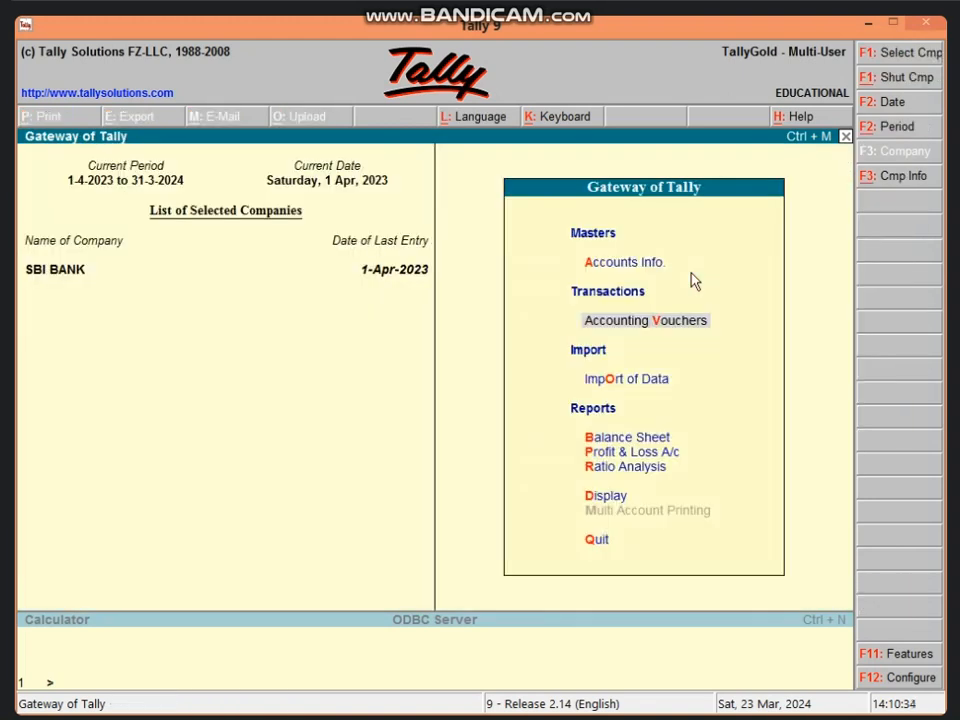
key(Return)
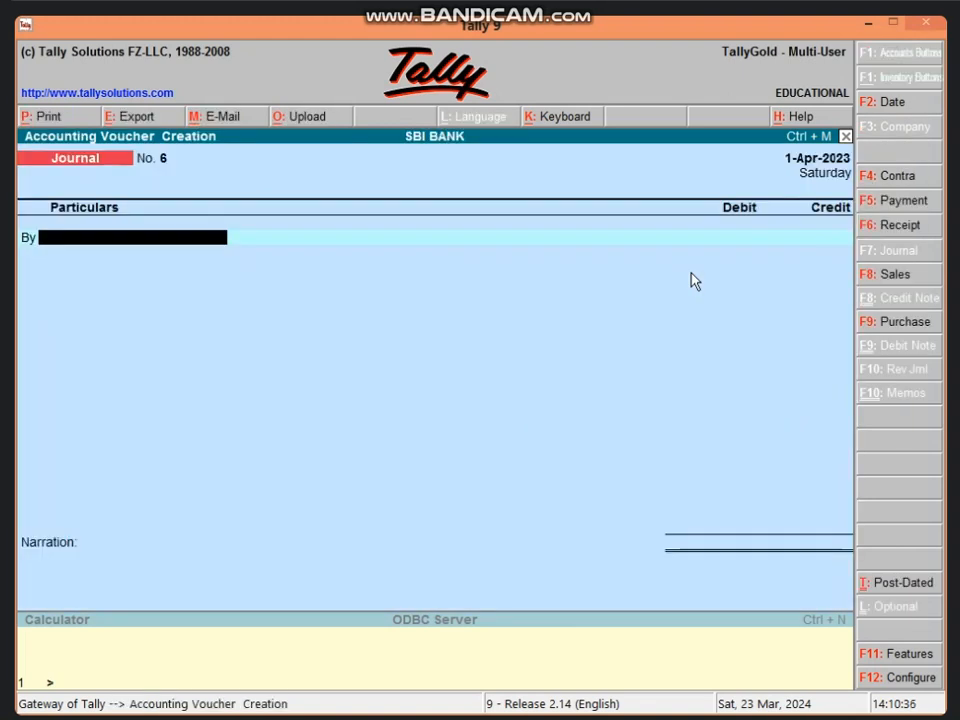
- Switch to a payment voucher and debit FURNITURE A/C with 25,000
key(F5)
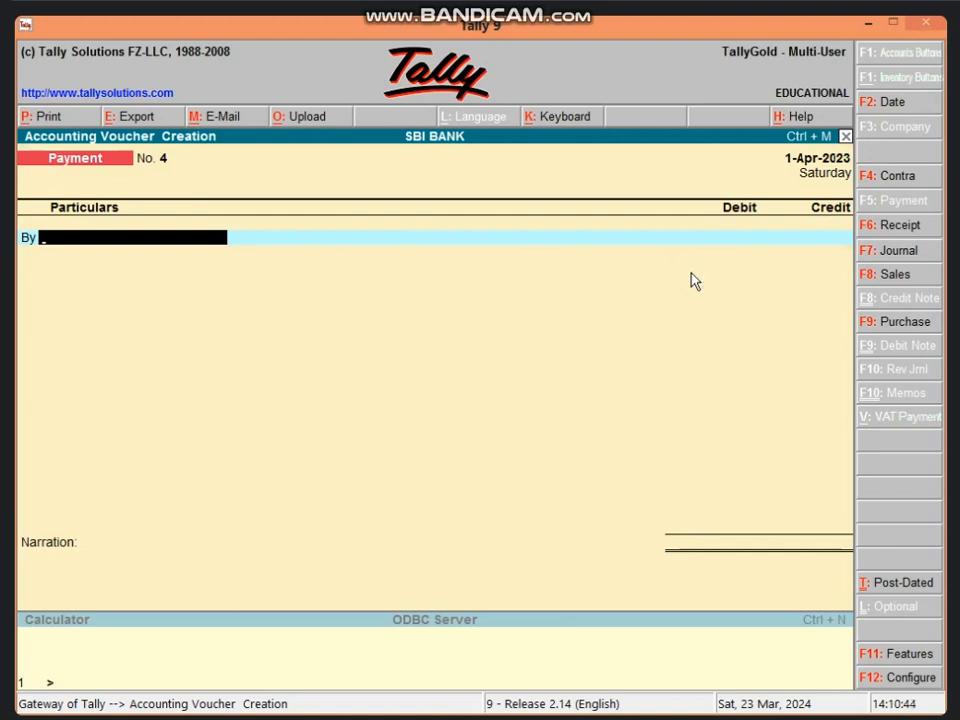
text(F)
key(Return)
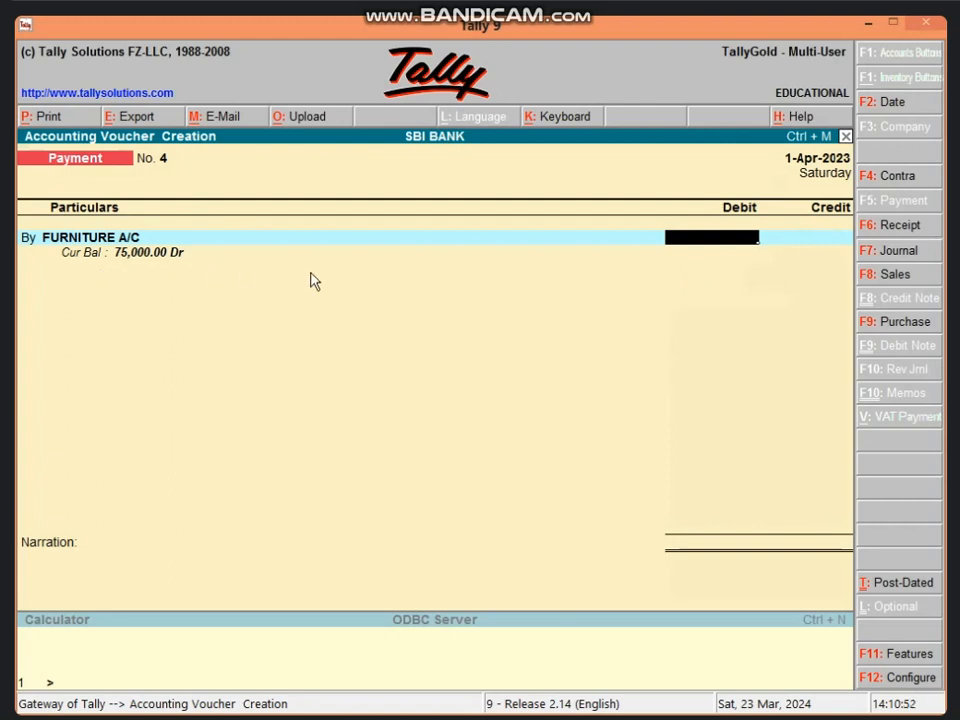
text(25000)
key(Return)
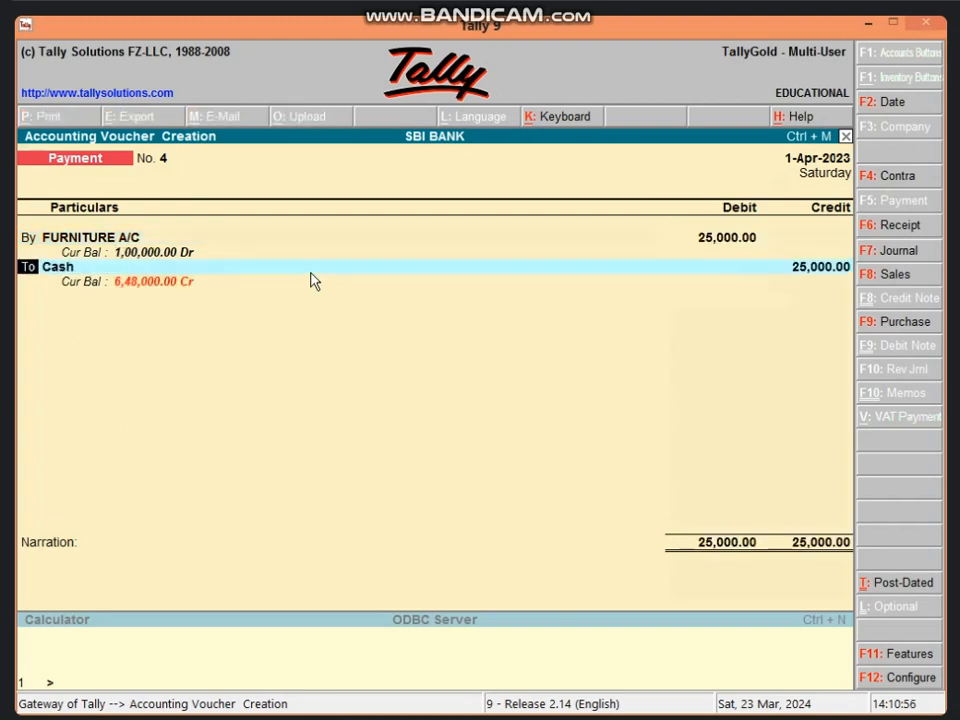
- Credit Cash with 25,000 in the payment voucher and save it without a narration
key(Return)
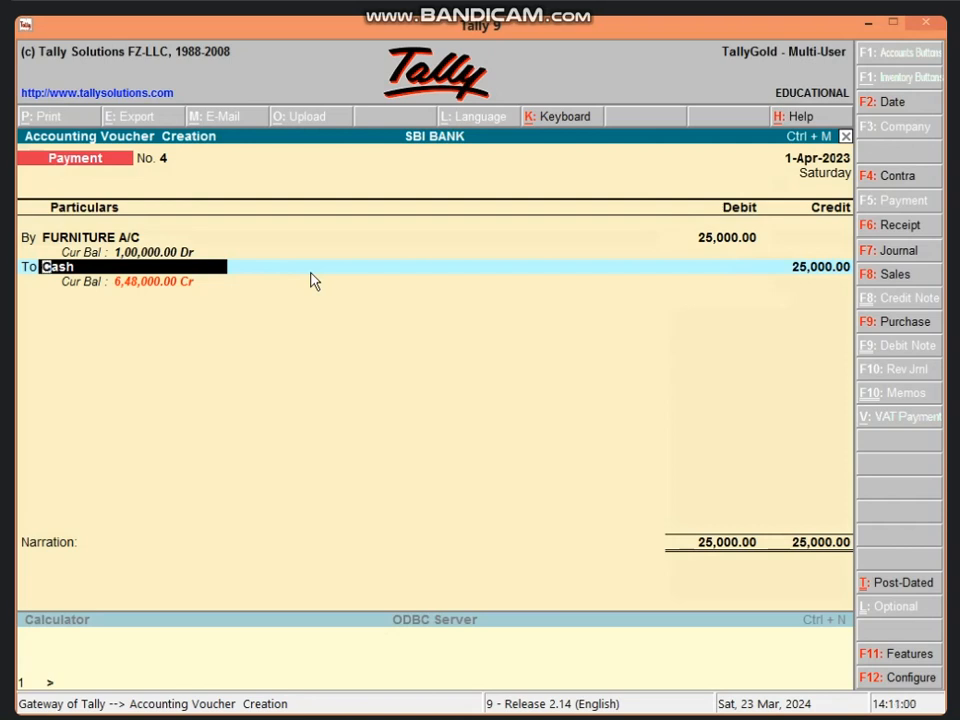
key(Return)
key(Return)
key(Return)
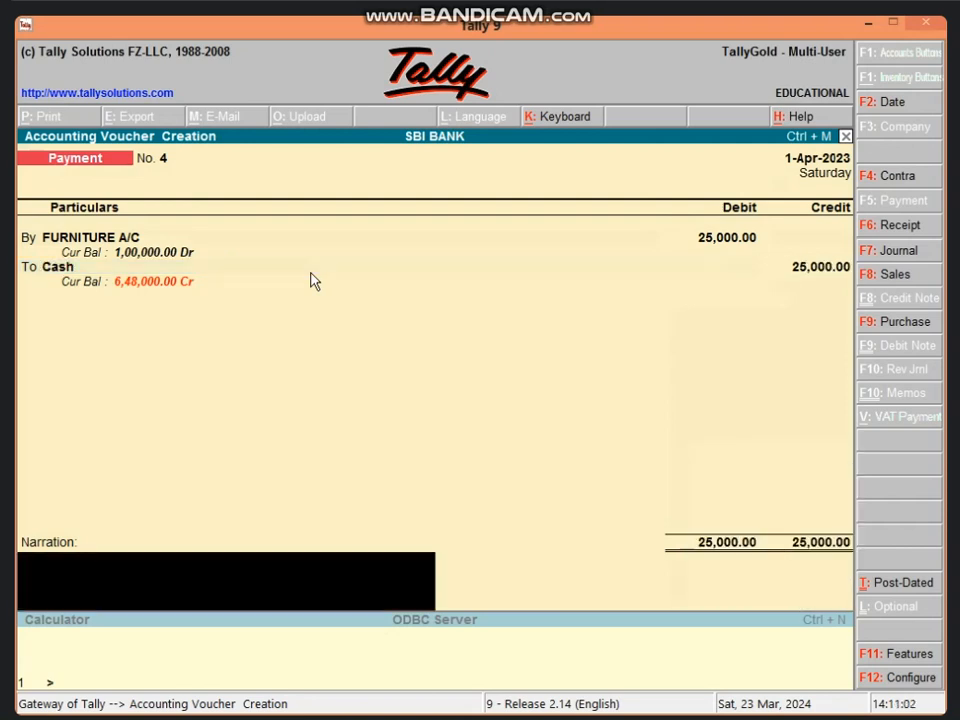
key(Return)
key(Return)
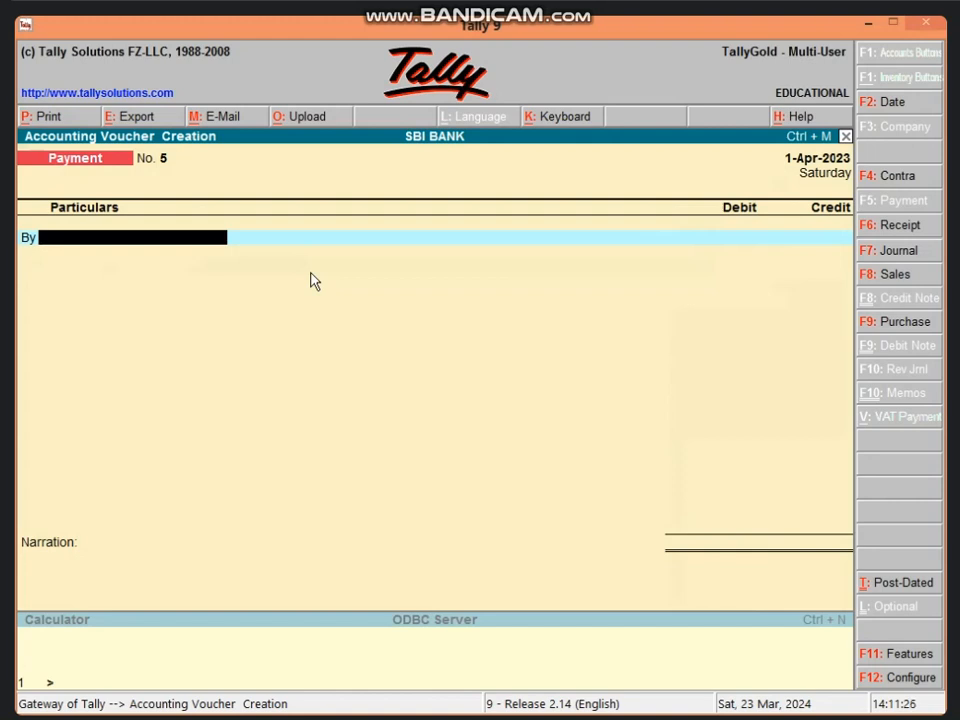
- Start a journal voucher and begin a new ledger from it named LOSS BY FIRE A/C, without an alias
key(F7)
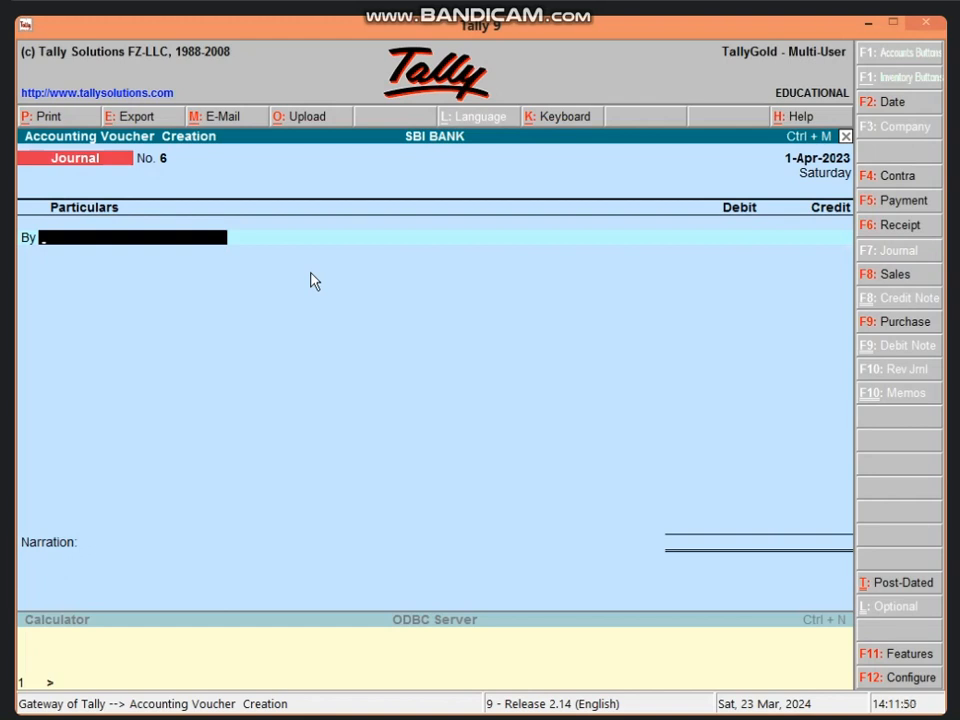
key(alt+c)
text(Loss)
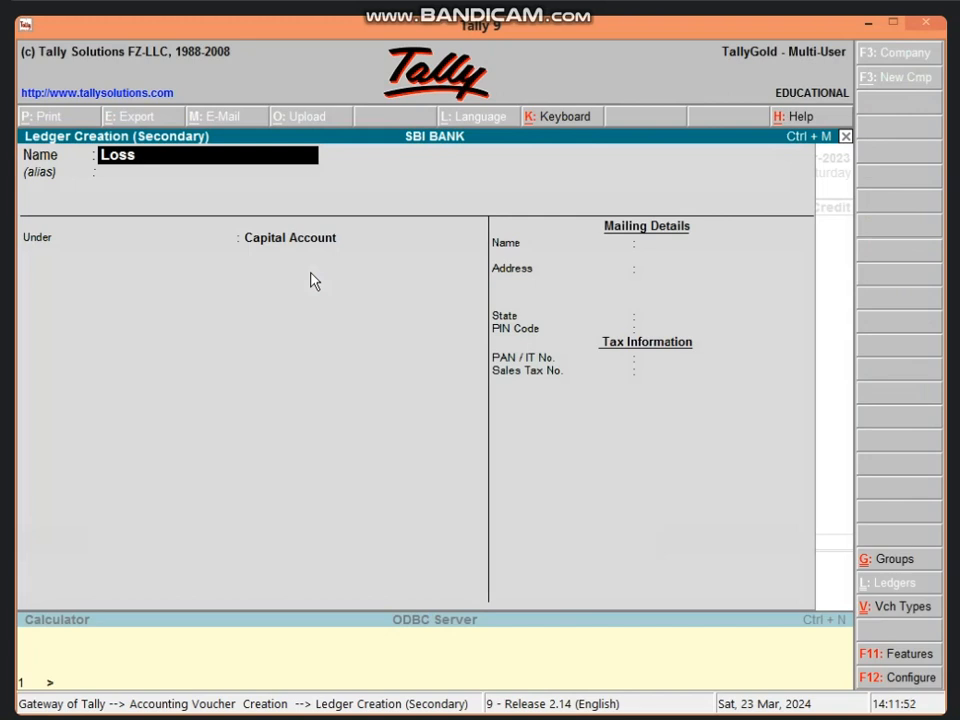
text( by fire)
key(BackSpace)
key(BackSpace)
key(BackSpace)
key(BackSpace)
key(BackSpace)
key(BackSpace)
key(BackSpace)
key(BackSpace)
key(BackSpace)
key(BackSpace)
key(BackSpace)
text(OSS BY F)
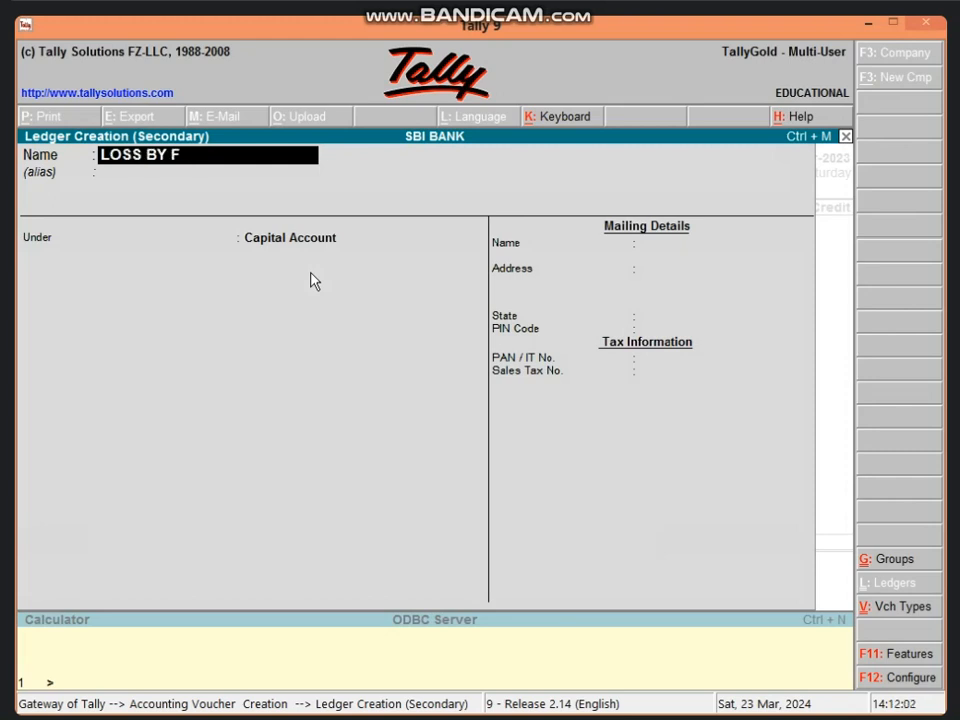
text(IRE A/C)
key(Return)
key(Return)
- Place the LOSS BY FIRE A/C ledger under Indirect Expenses and save it into the journal's debit line
text(I)
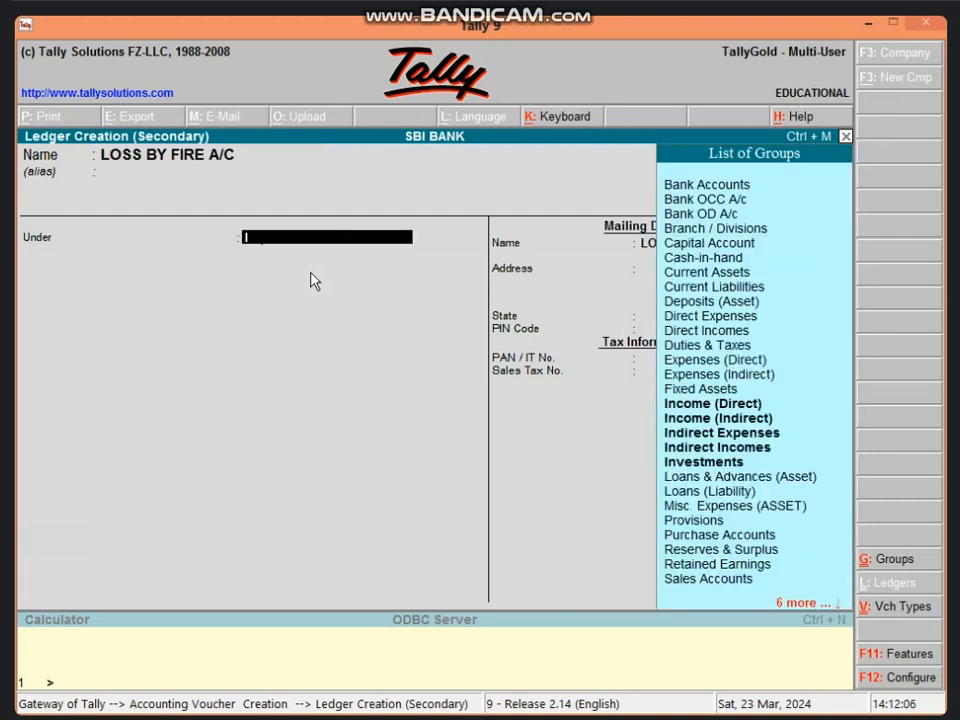
text(ND)
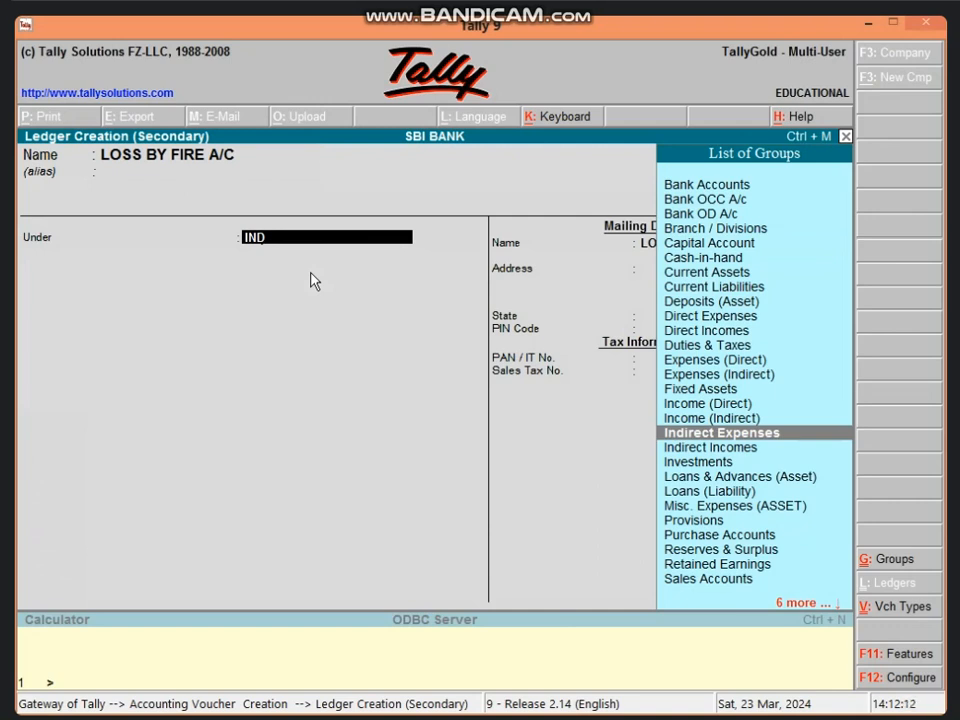
key(Return)
key(Return)
key(Return)
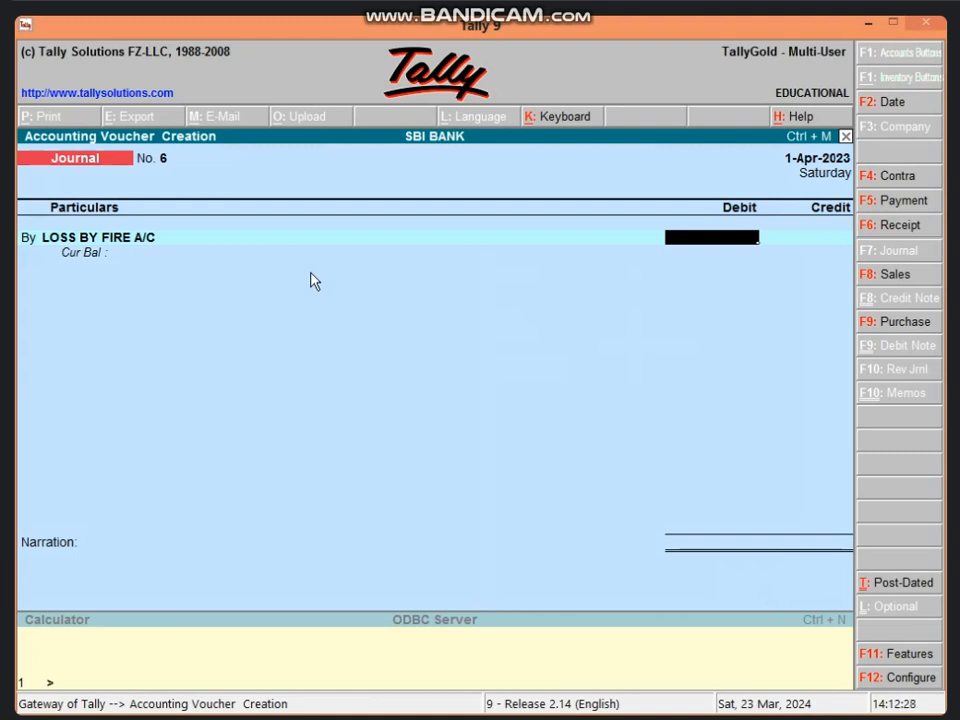
- Debit LOSS BY FIRE A/C with 25,000 and credit FURNITURE A/C with 25,000
text(25000)
key(Return)
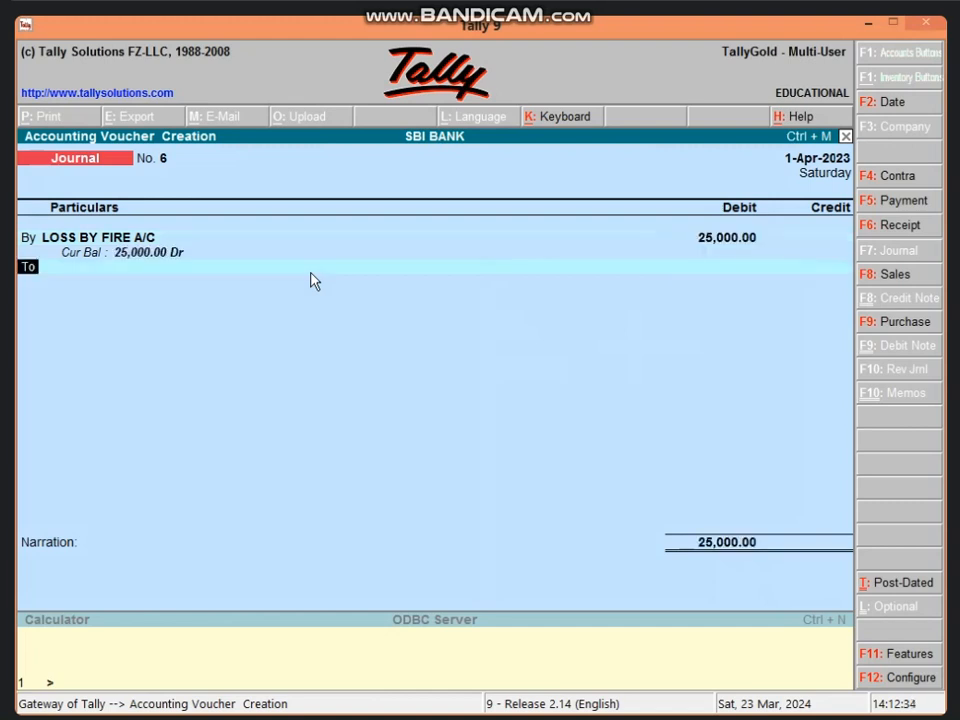
key(Return)
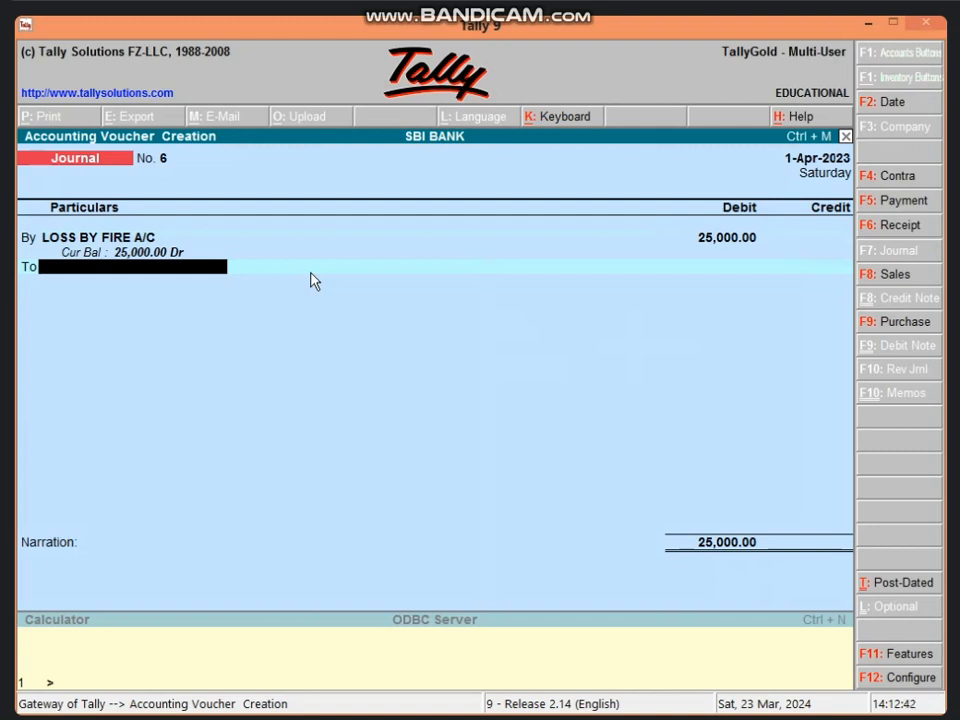
text(FU)
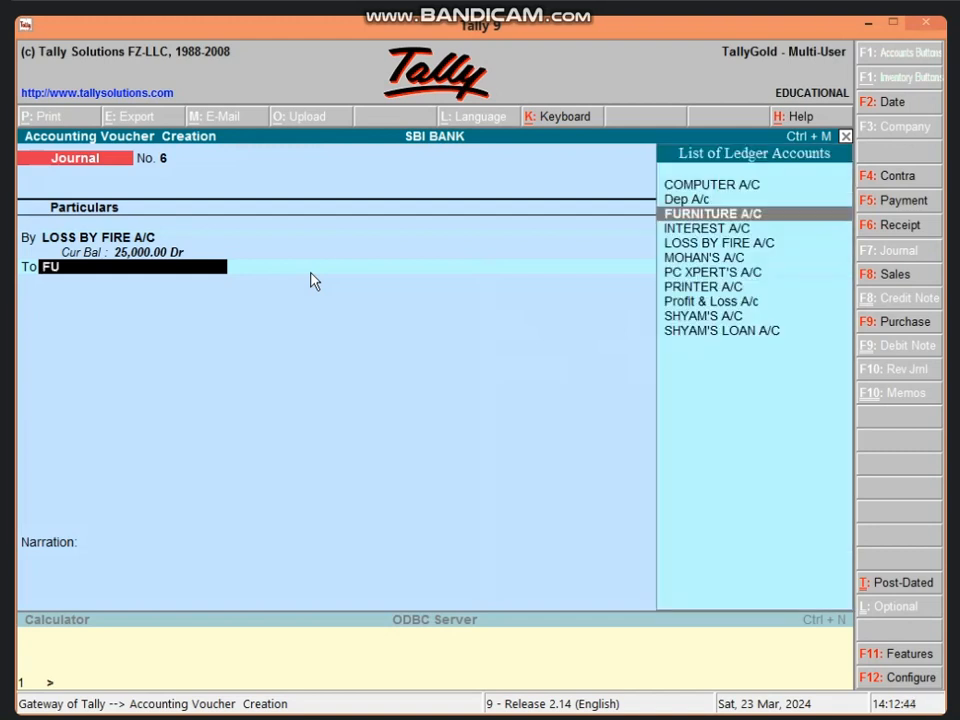
key(Return)
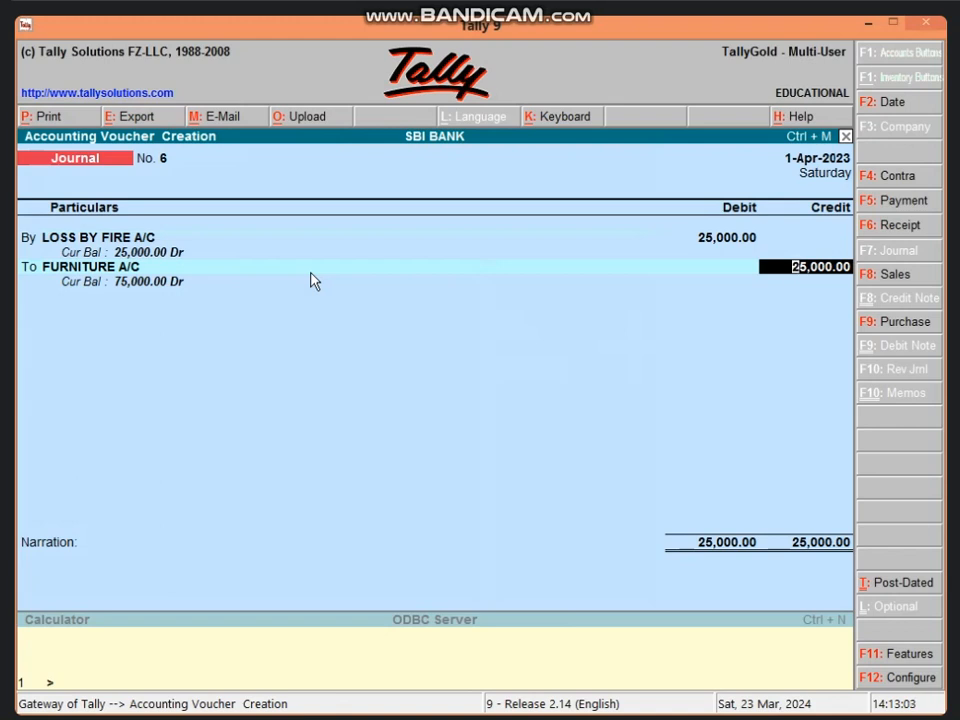
key(Return)
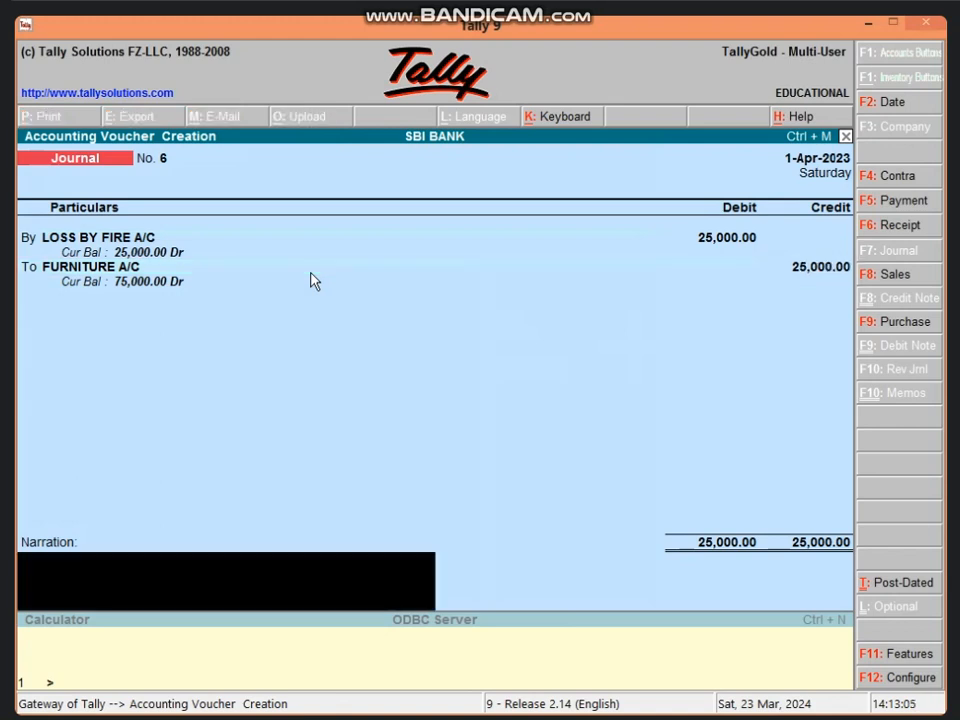
- Enter the narration "BEING FURNITURE LOSS BY FIRE" and save the journal voucher
text(BEING FURNIT)
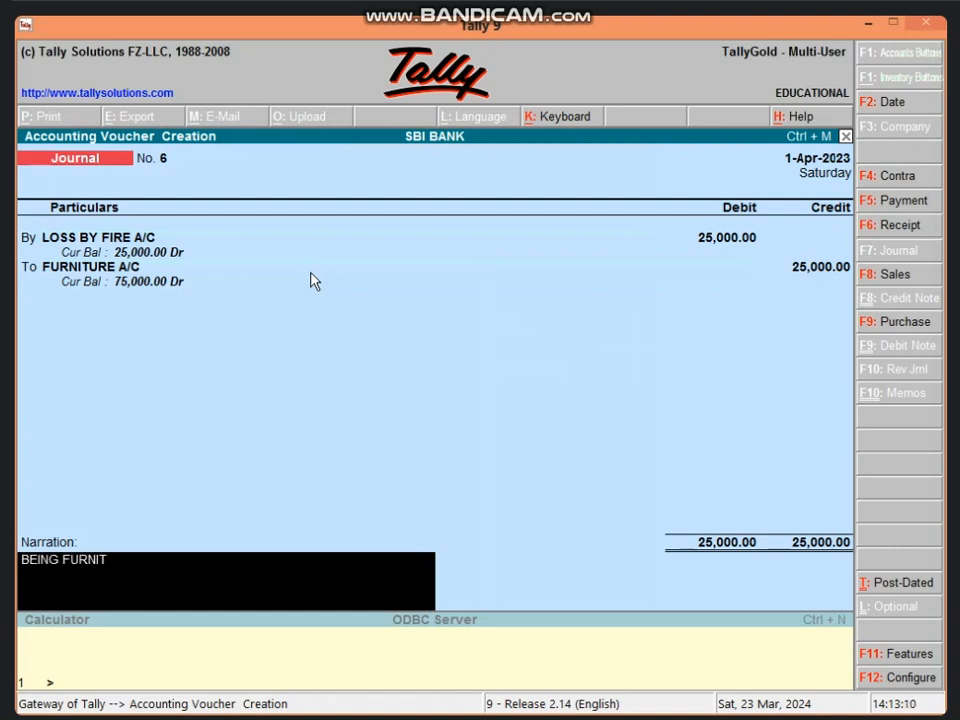
text(URE LOSS BY6 FIRE)
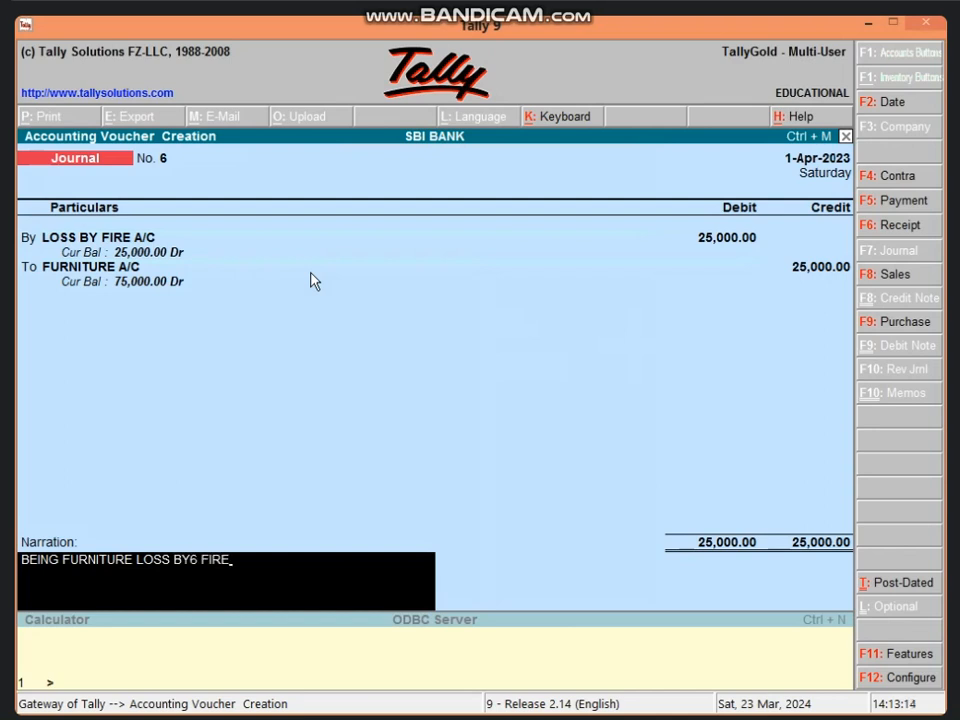
key(BackSpace)
key(BackSpace)
key(BackSpace)
key(BackSpace)
key(BackSpace)
key(BackSpace)
text(FIRE)
key(Return)
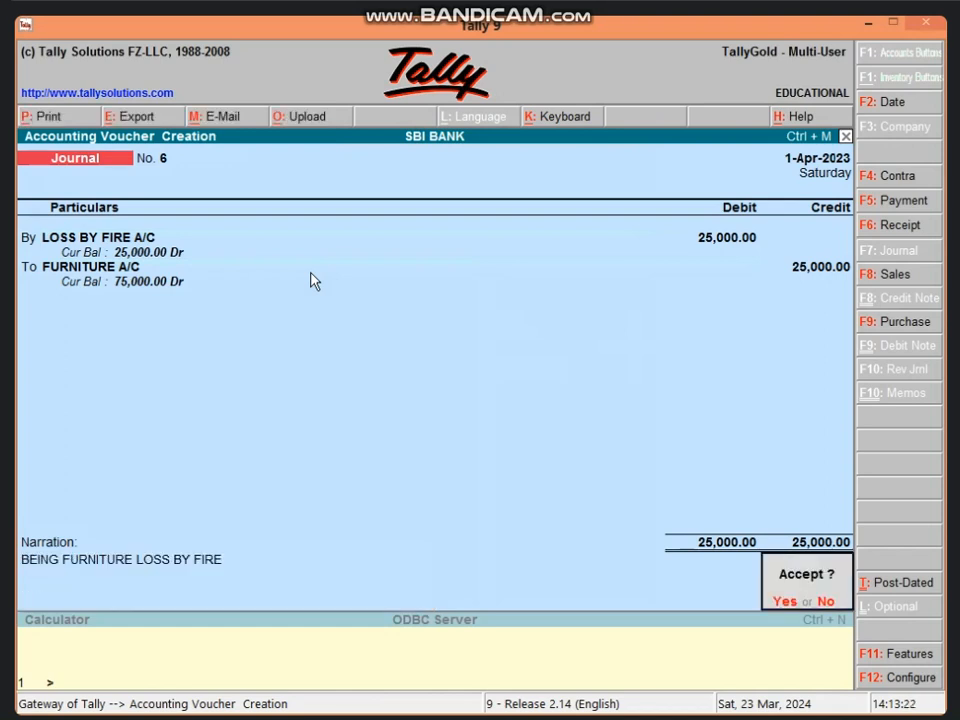
key(Return)
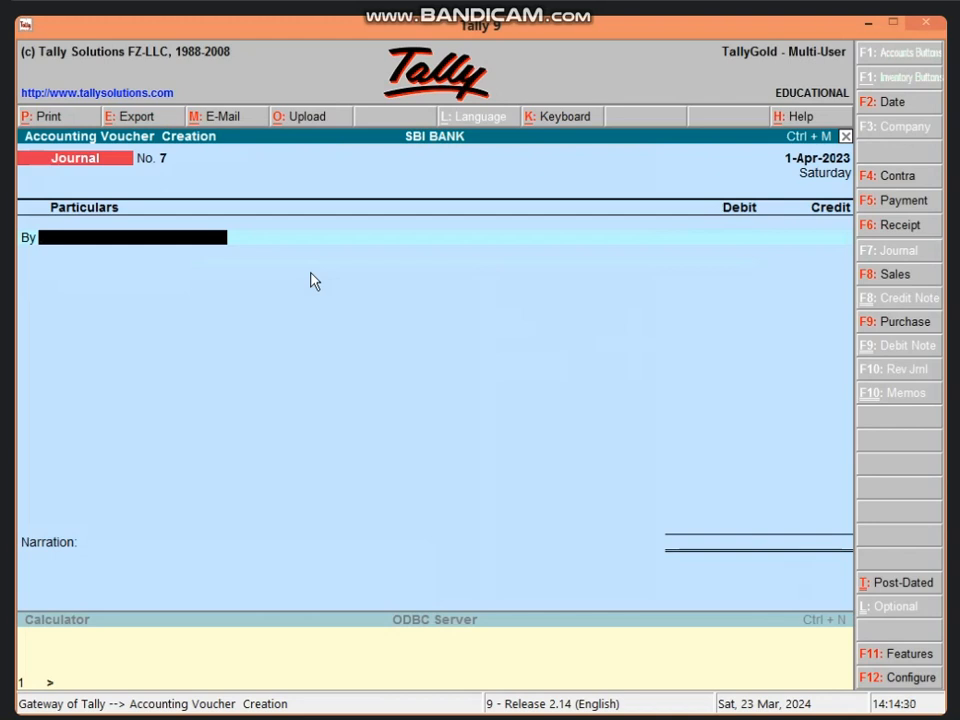
- Create the ledger LOSS BY THEFT A/C under Indirect Expenses for the debit line of the new journal voucher
key(alt+c)
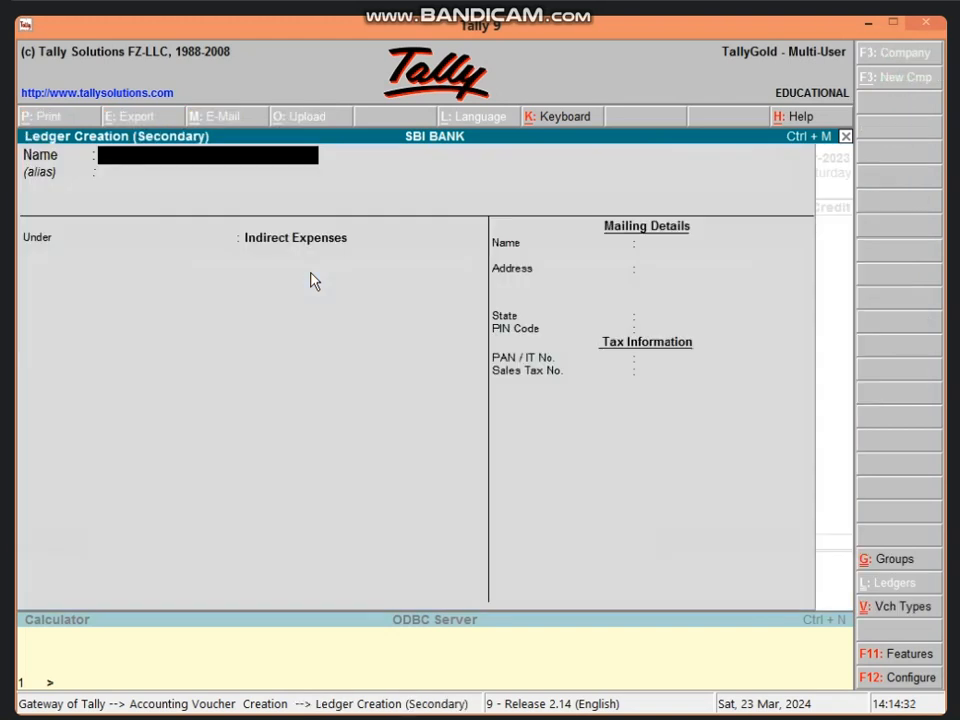
text(LOSS BY)
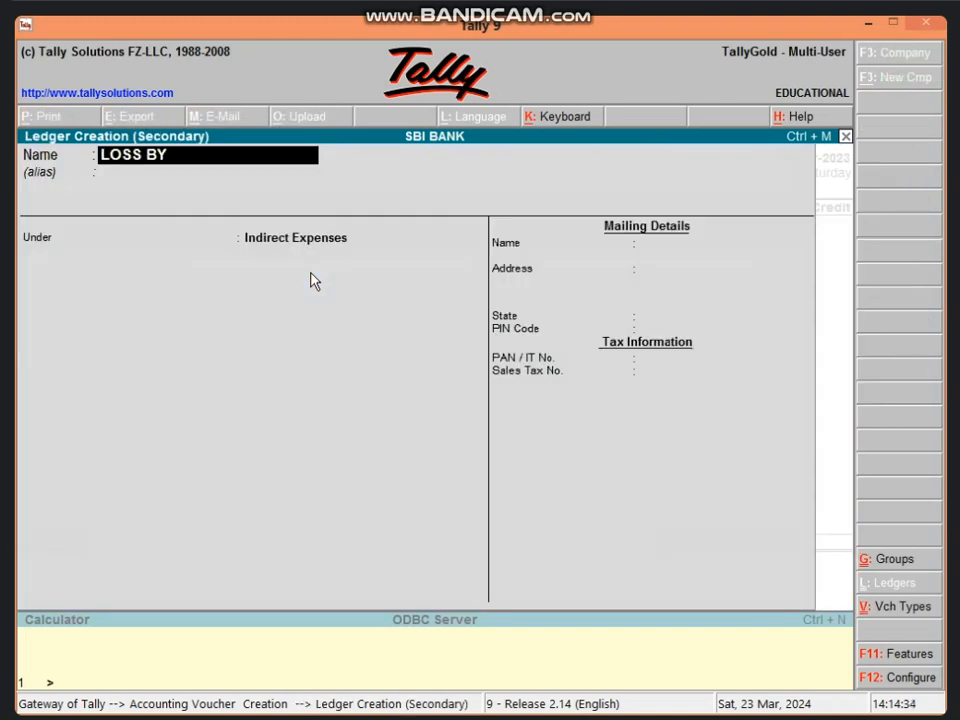
text( THEFT A/C)
key(Return)
key(Return)
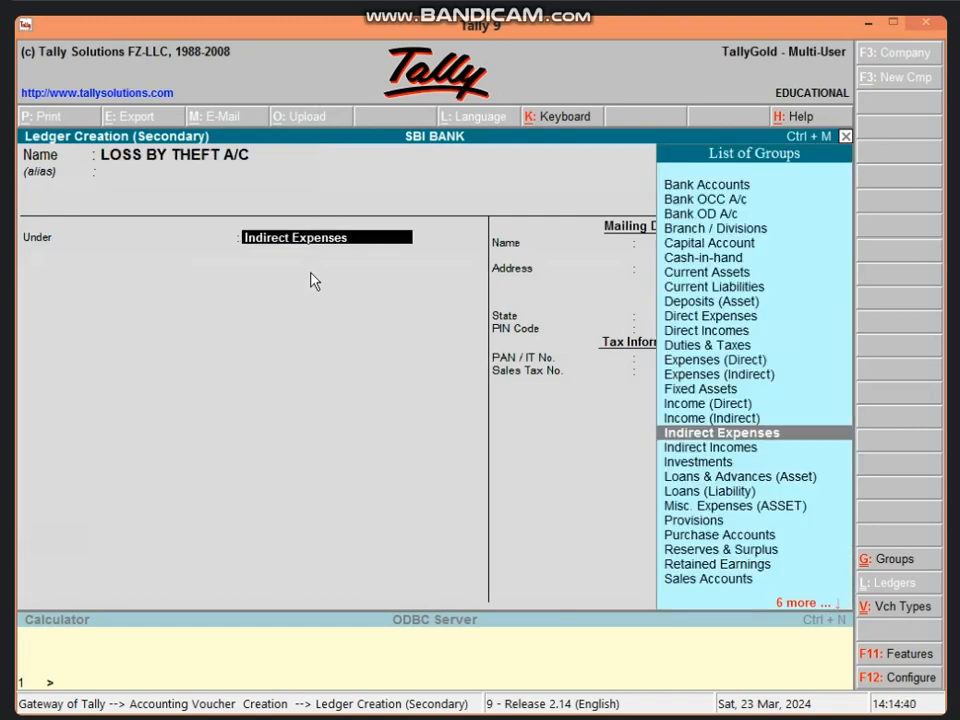
key(Return)
key(Return)
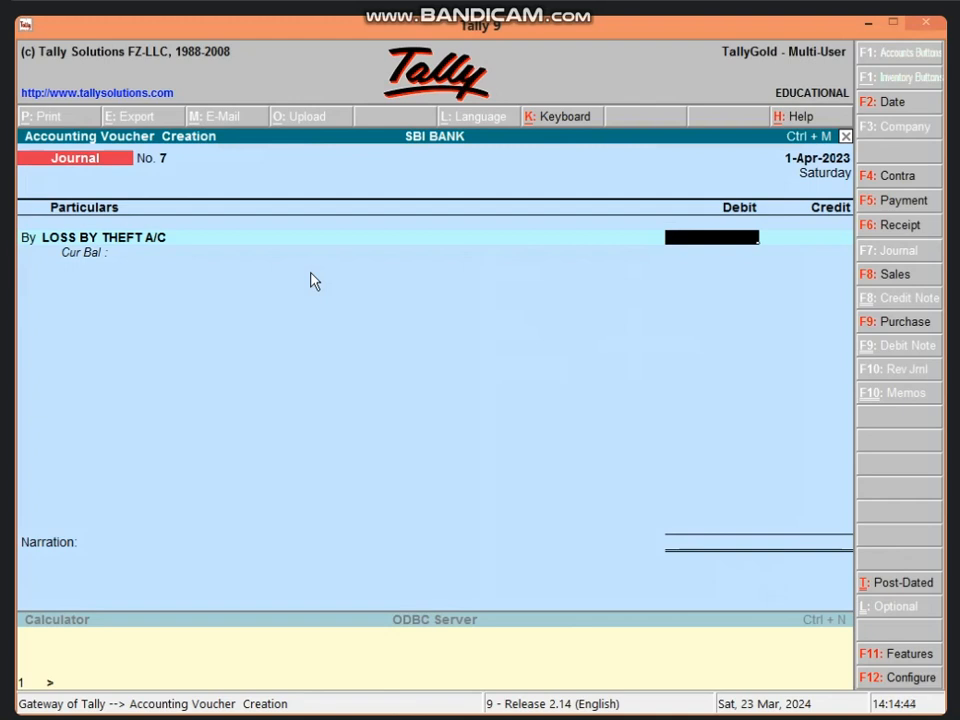
- Debit LOSS BY THEFT A/C with 25,000 and credit FURNITURE A/C with 25,000
text(25000)
key(Return)
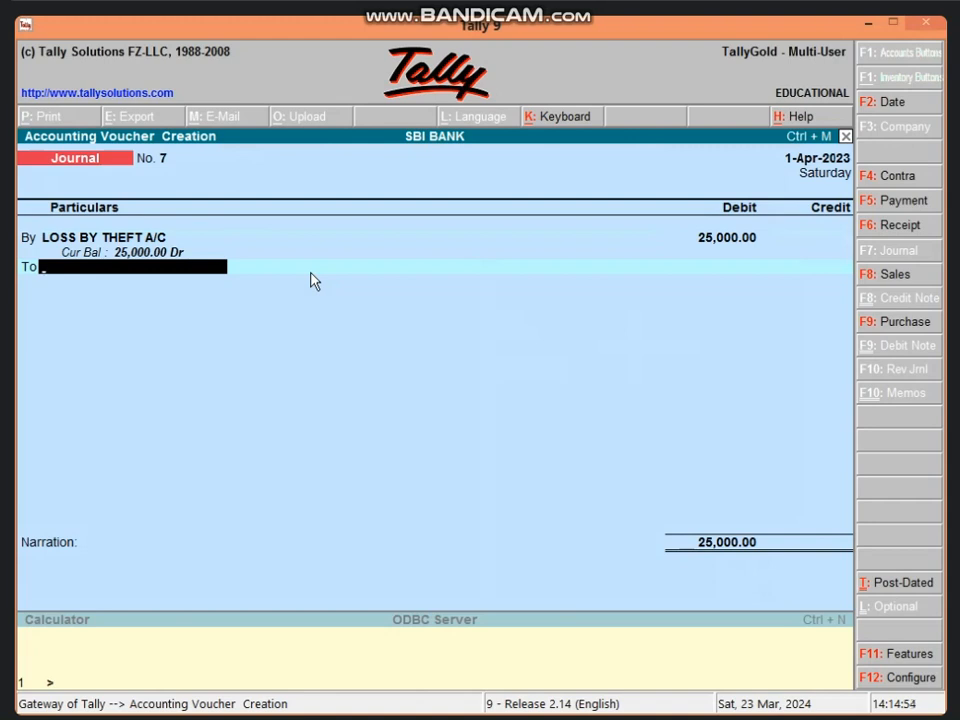
text(Fu)
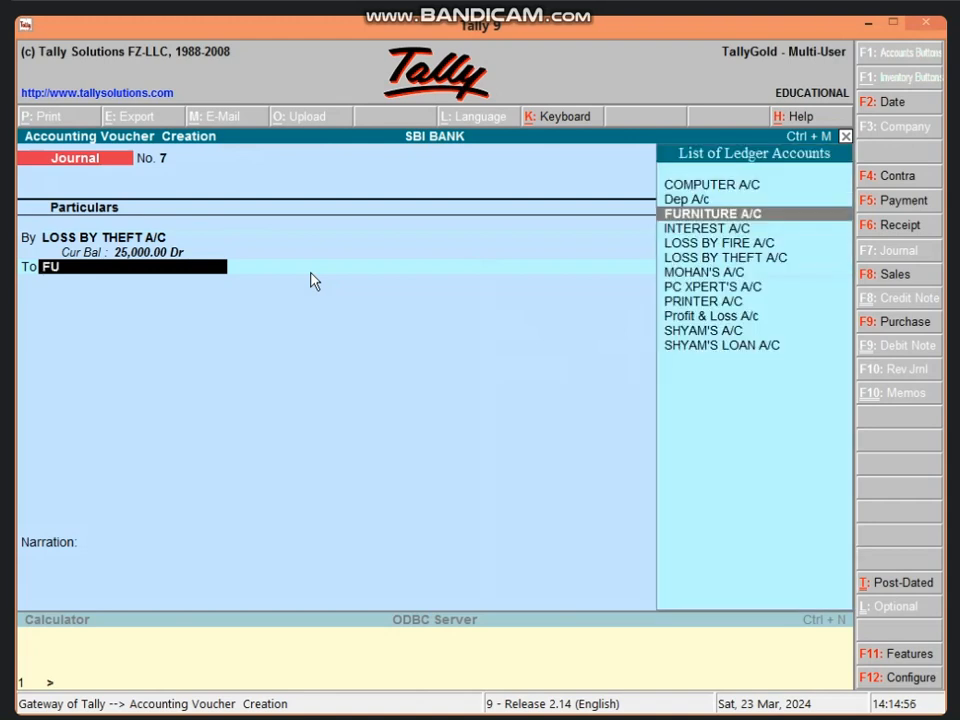
key(Return)
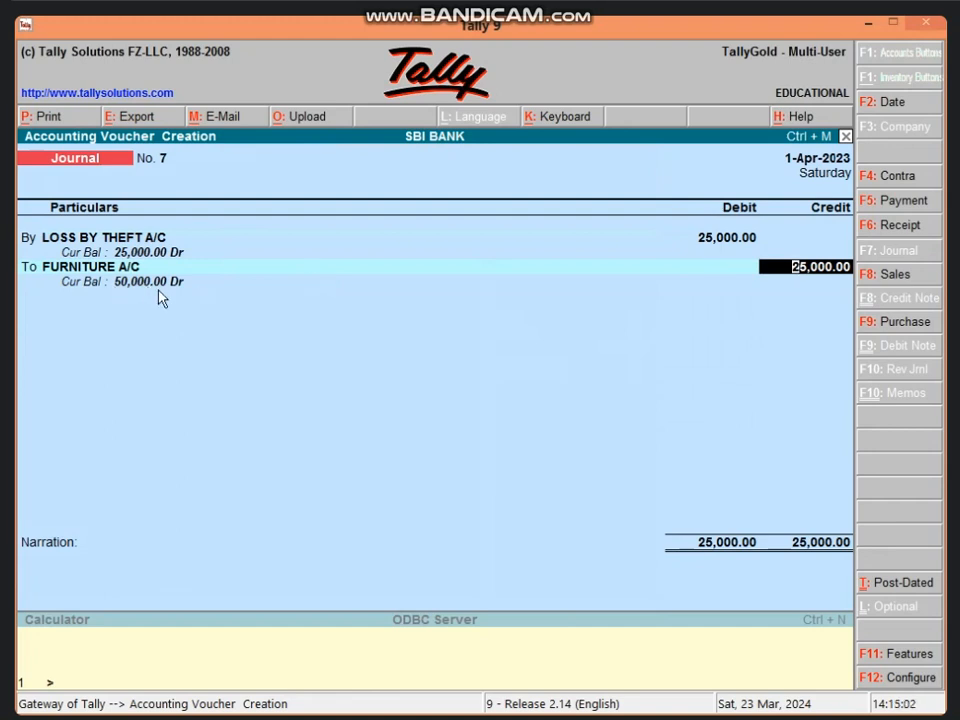
key(Return)
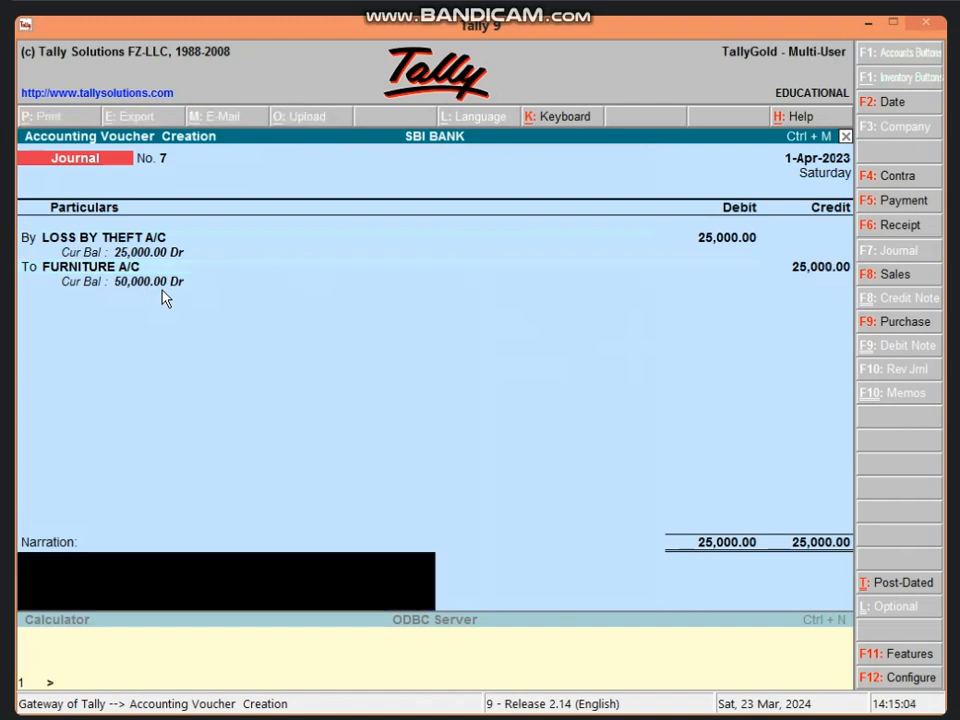
- Enter the narration "BEING FURNITURE LOSS BY THEFT" and save the journal voucher
text(BEING FURNIT)
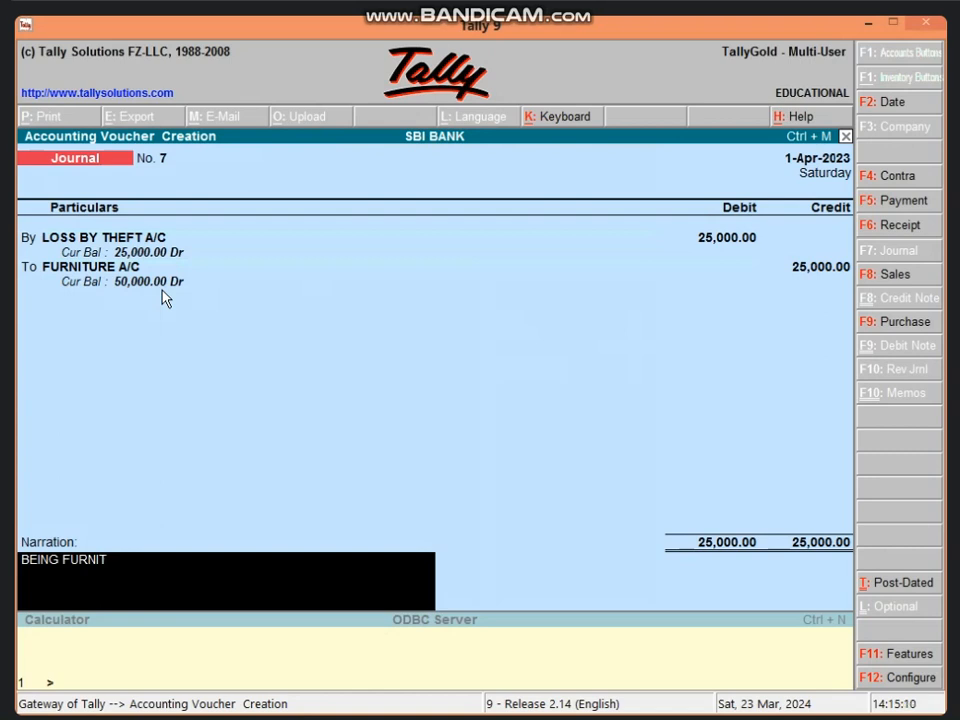
text(URE LOSS BY THE)
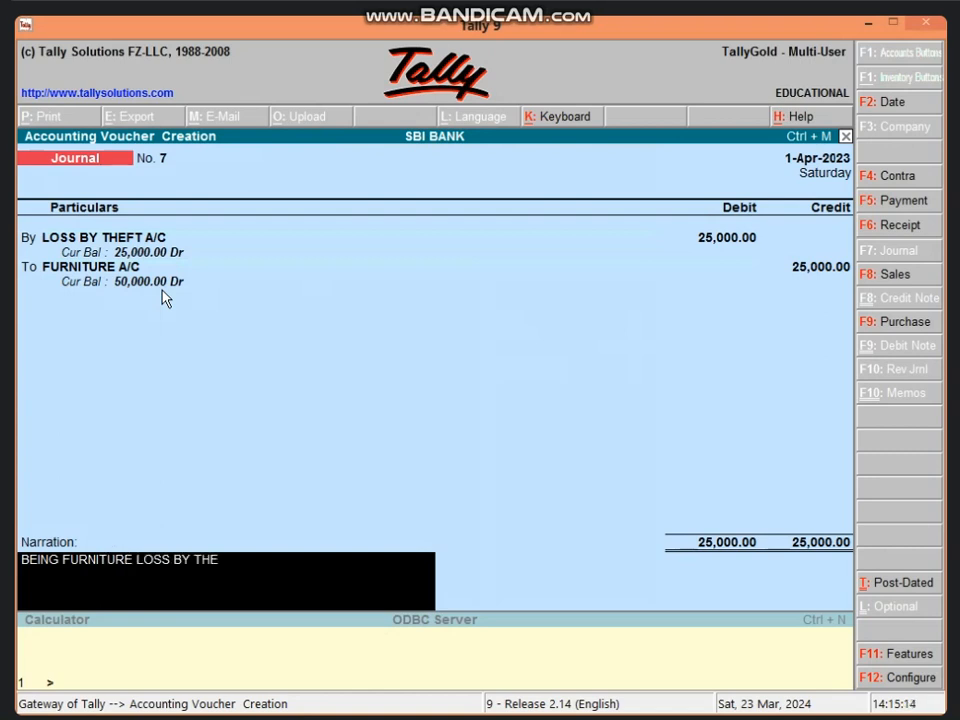
text(FY)
key(BackSpace)
text(T)
key(Return)
key(Return)
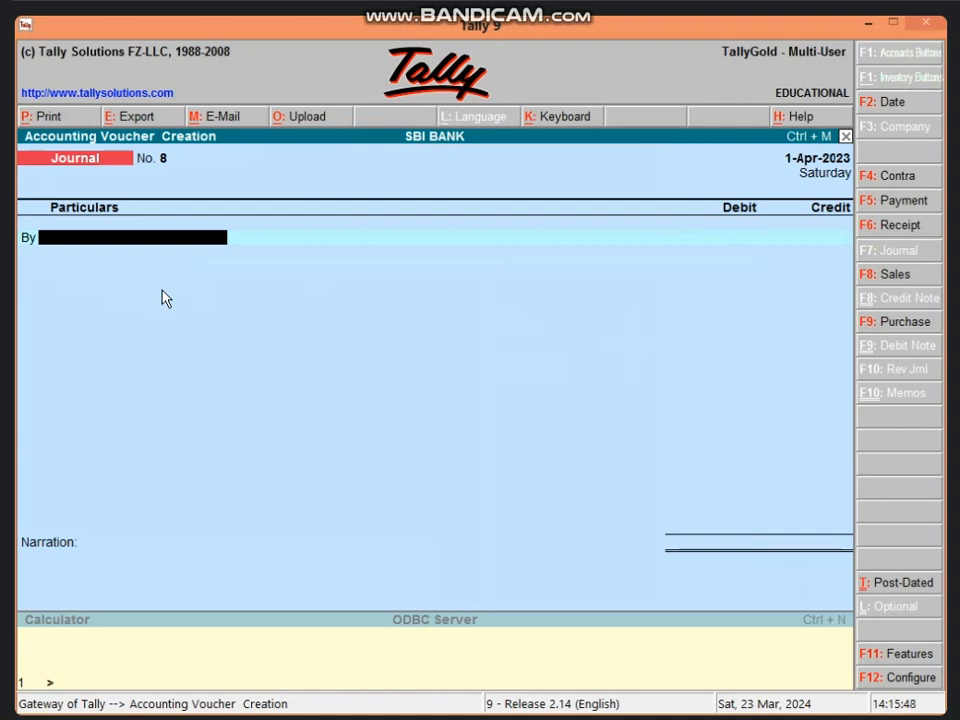
- Start a payment voucher debiting LOSS BY THEFT A/C with 20,000 and crediting Cash with 20,000
key(F5)
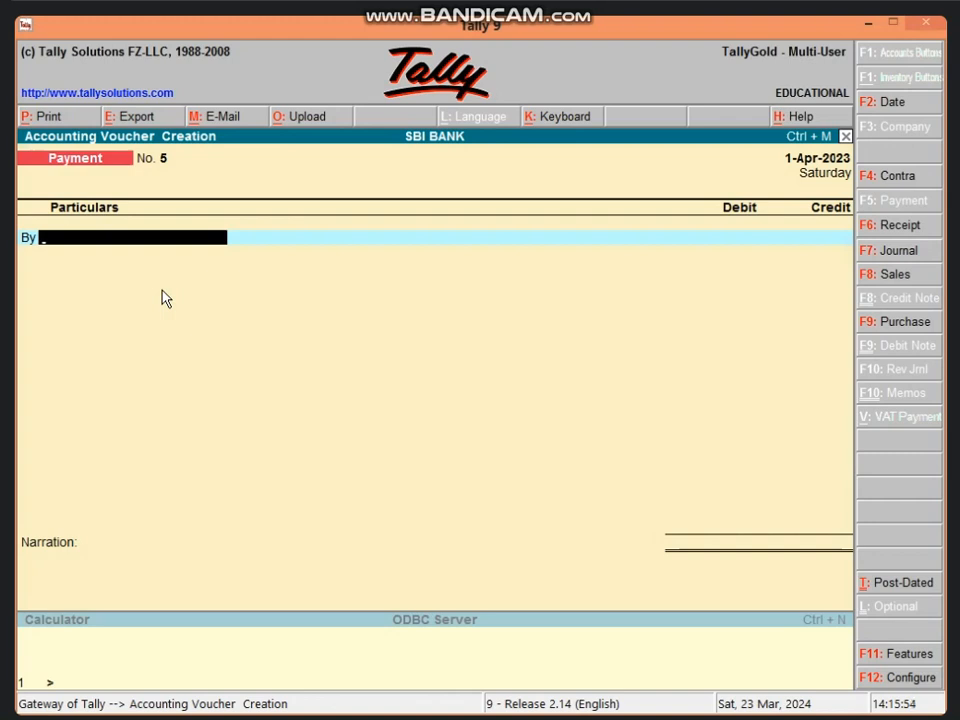
text(LOSS)
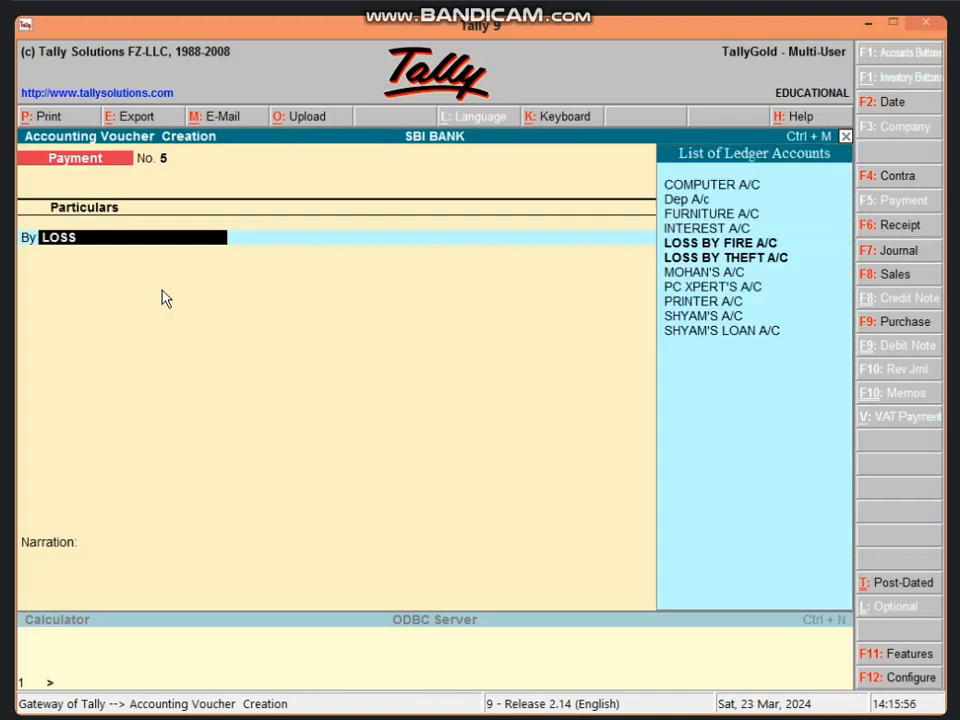
key(Down)
key(Return)
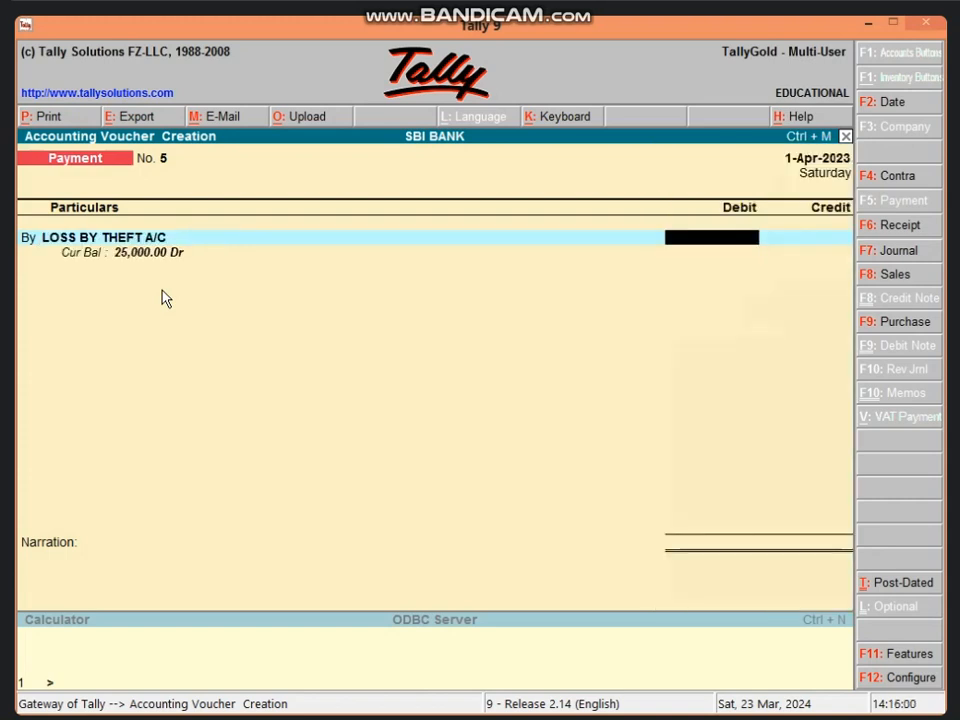
text(20,000)
key(Return)
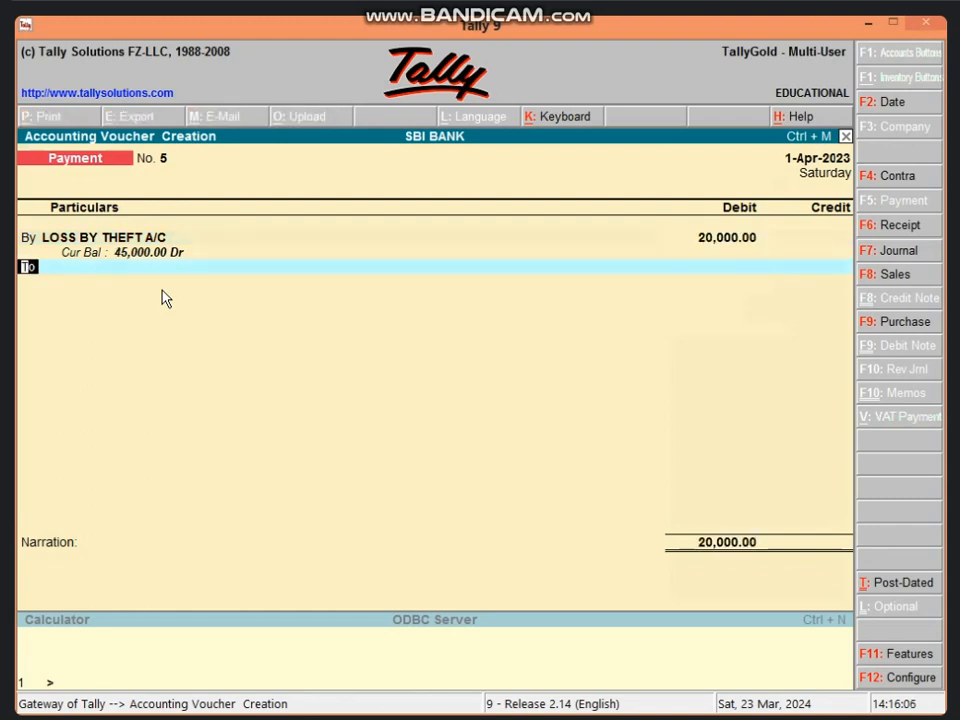
key(Return)
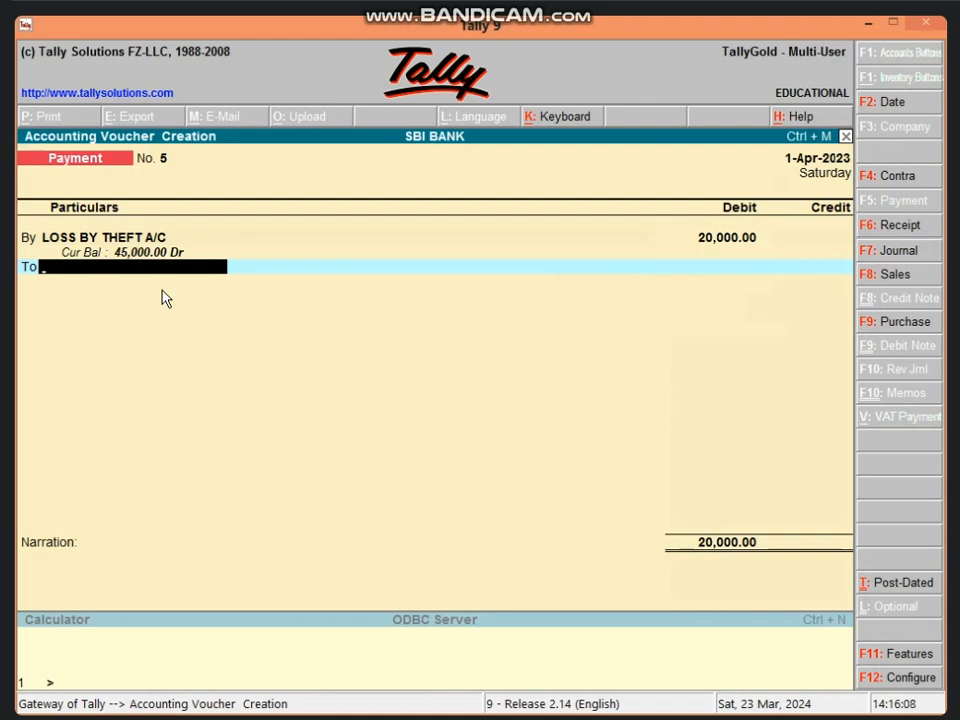
text(CASH)
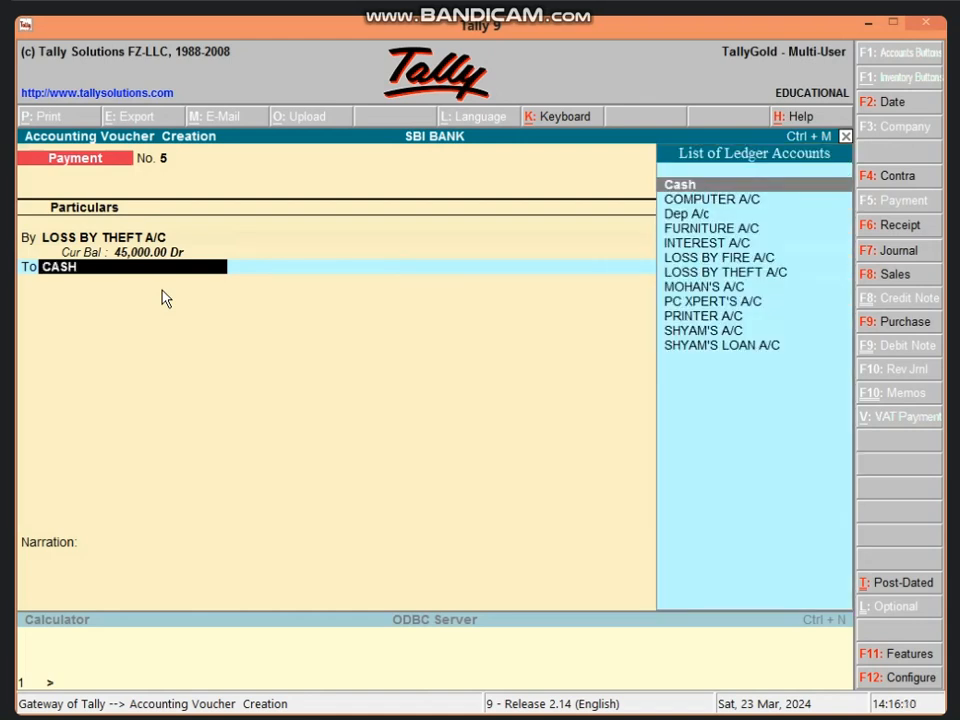
key(Return)
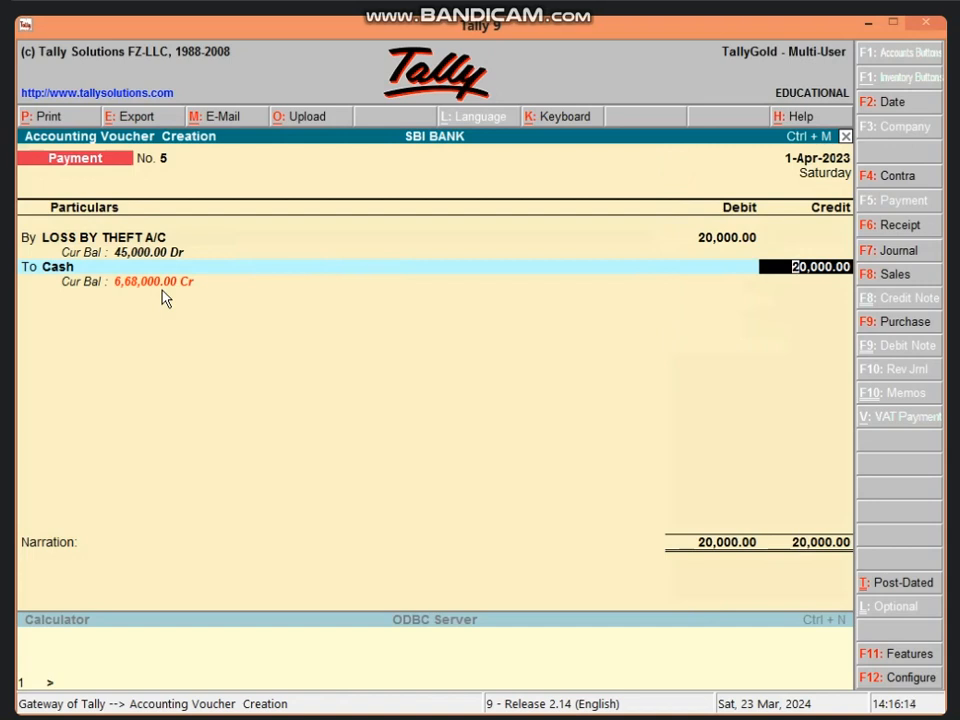
key(Return)
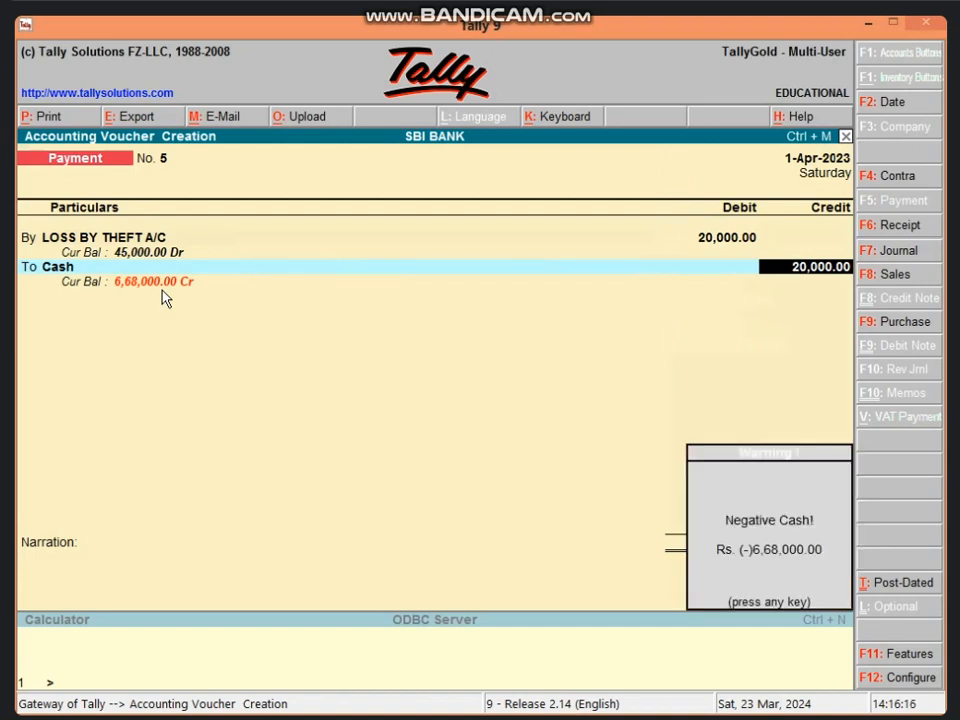
key(Return)
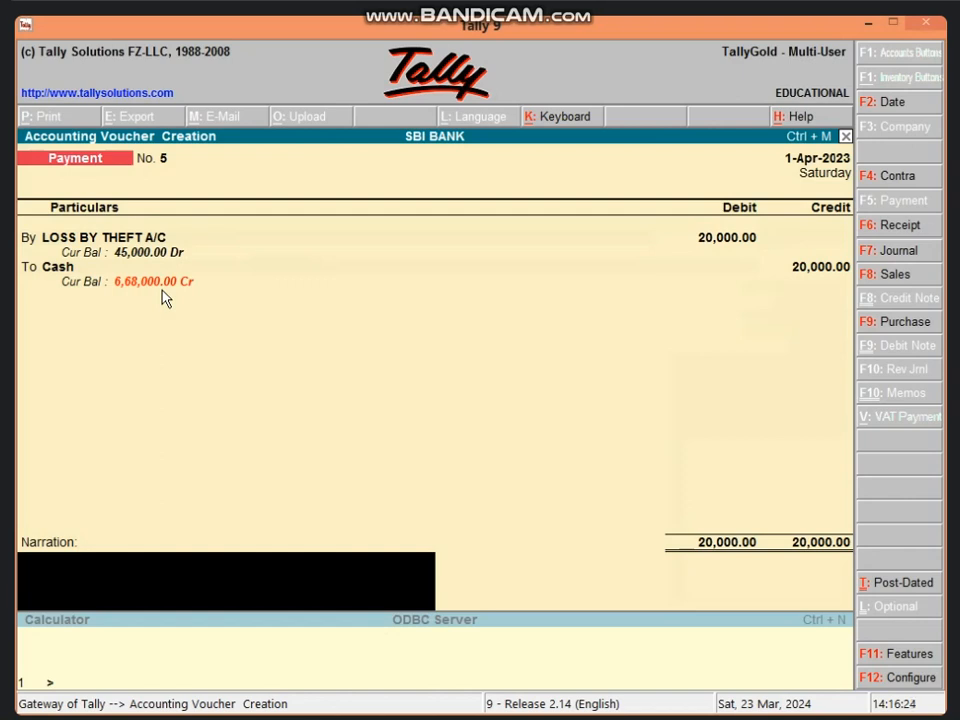
- Enter the narration "BEING CASH LOSS BY THEFT" and save the payment voucher
text(BEING CASH LOS)
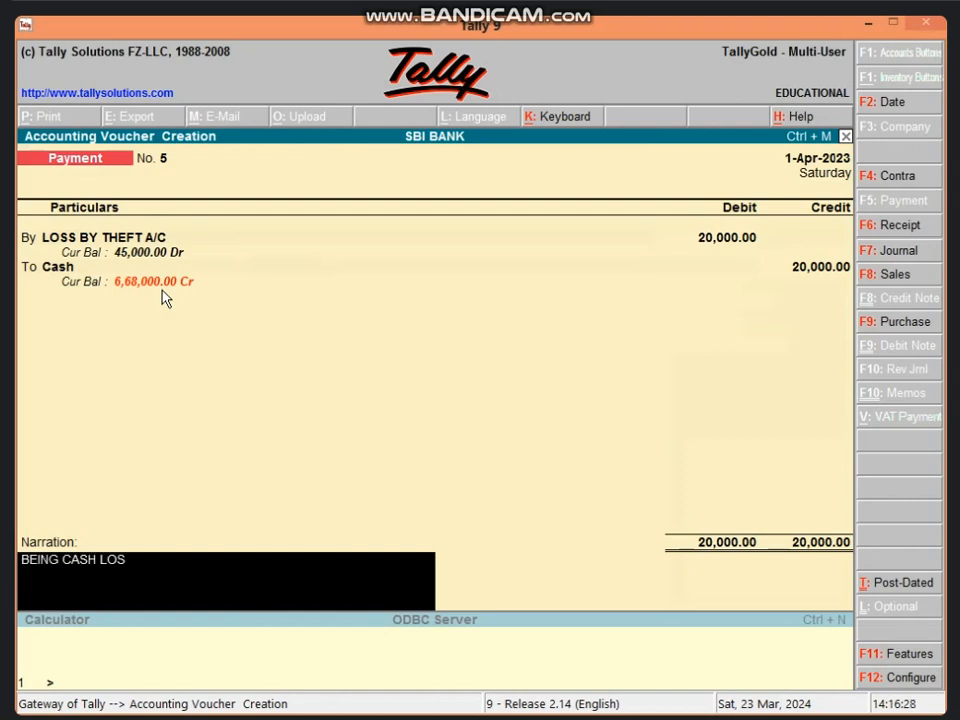
text(S BY THEFT)
key(Return)
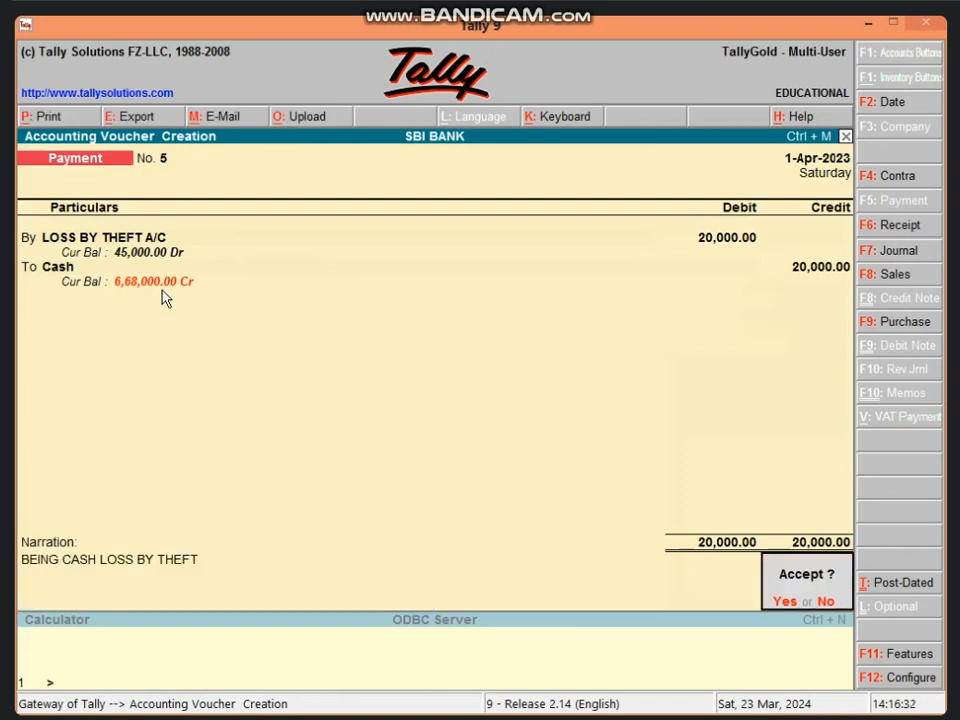
key(Return)
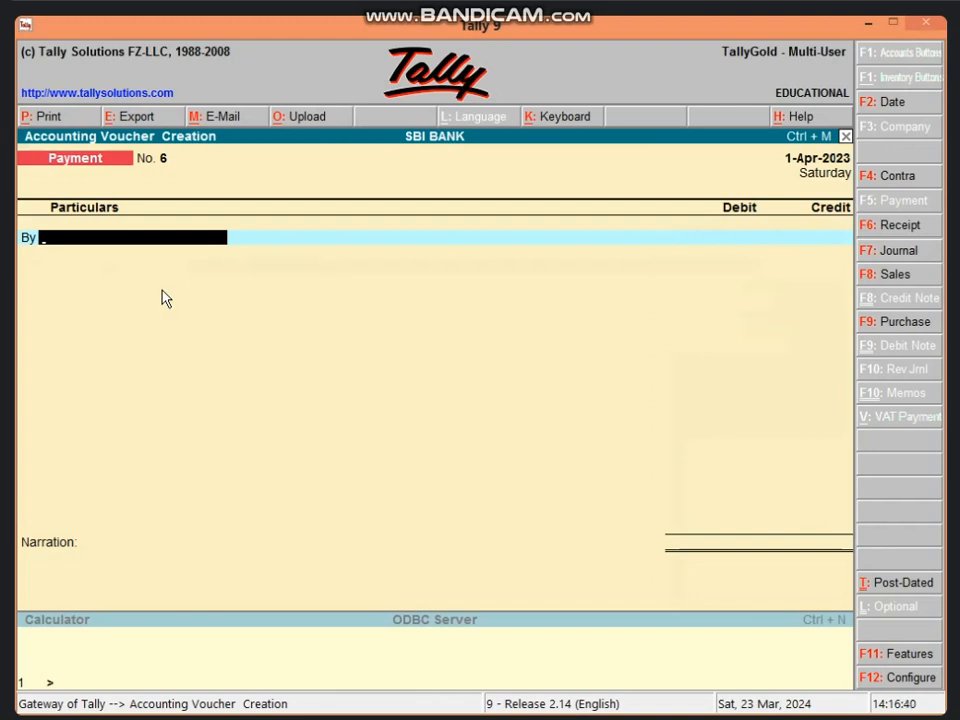
- Debit LOSS BY FIRE A/C with 15,000 and credit Cash with 15,000 in the new payment voucher
text(LOSS)
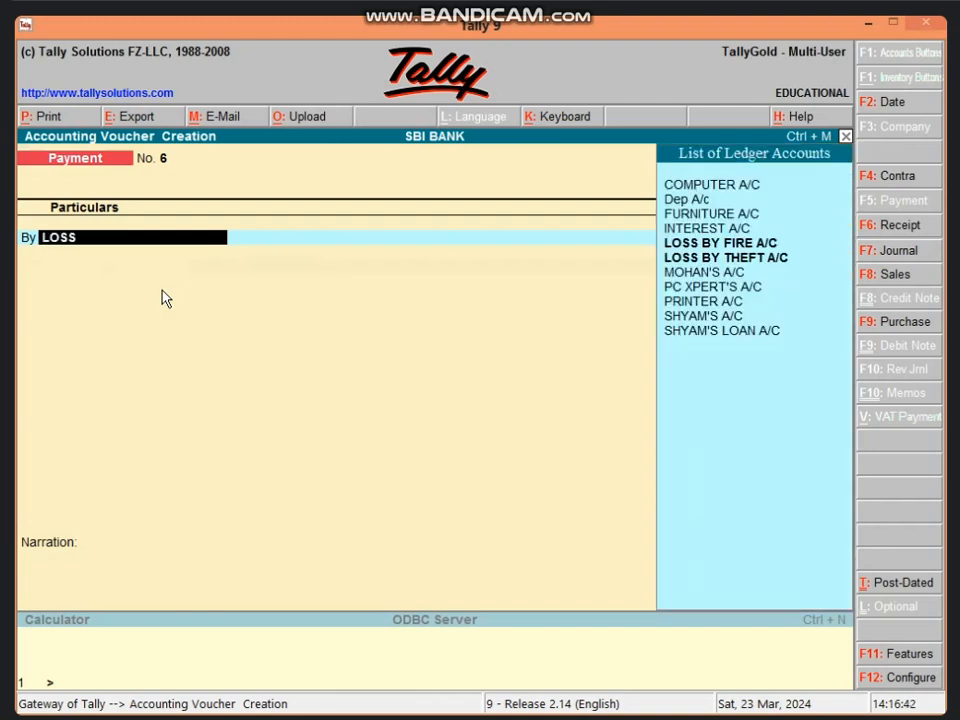
key(Return)
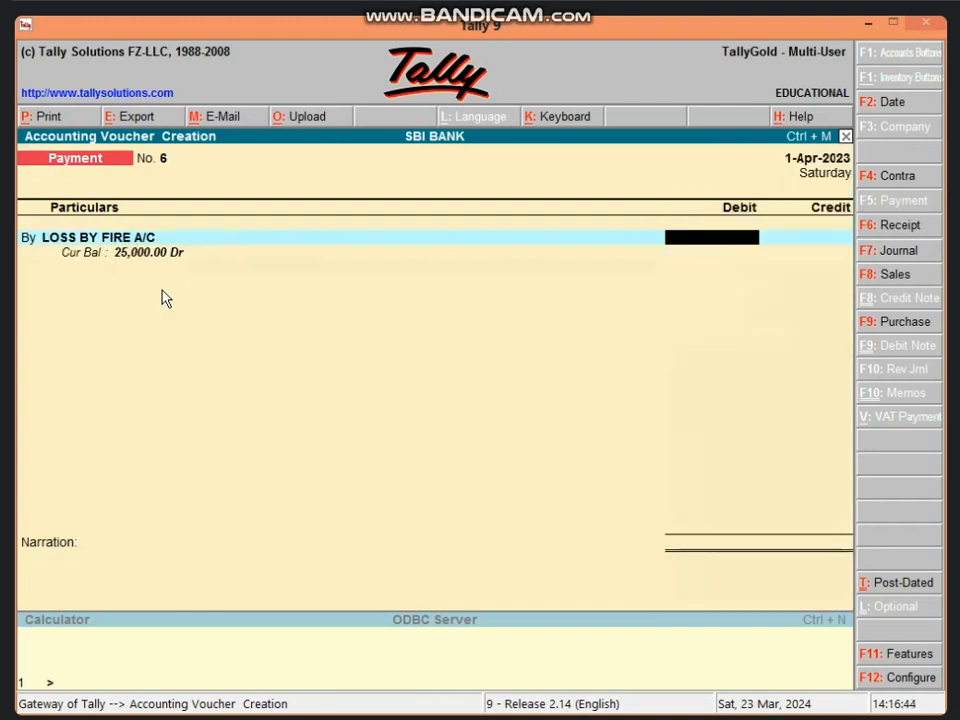
text(15000)
key(Return)
key(Return)
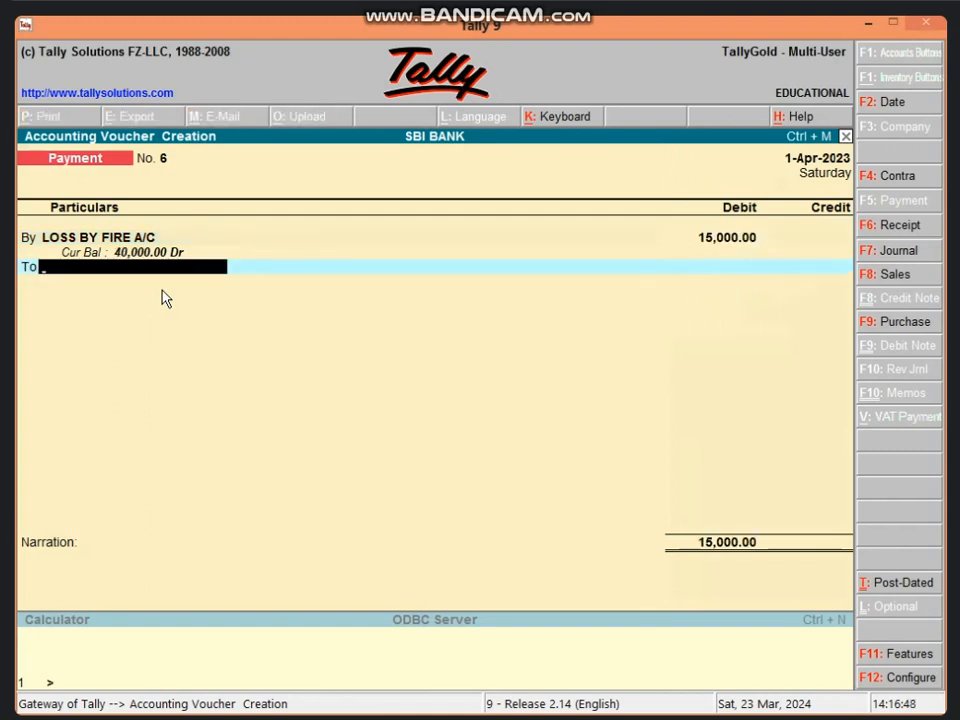
text(CAS)
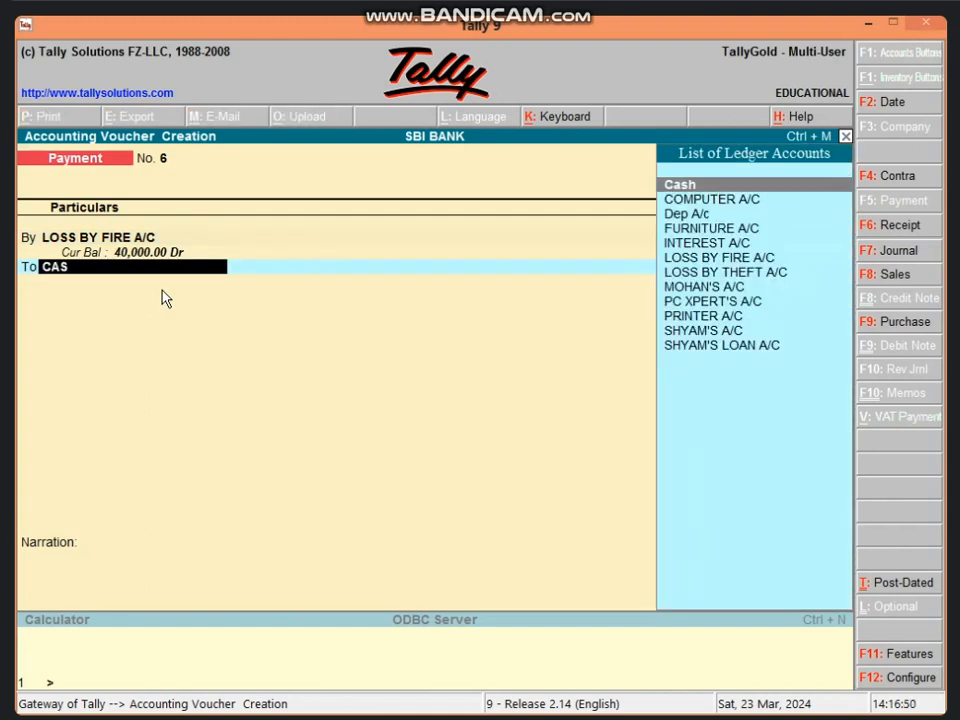
key(Return)
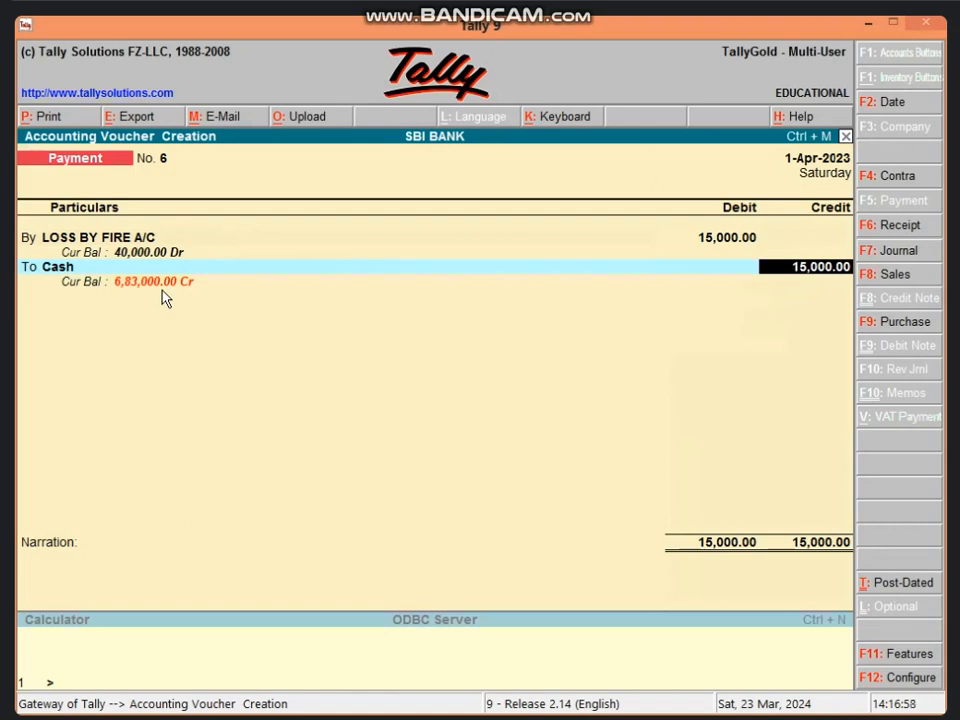
key(Return)
key(Return)
- Enter the narration "BEING CASH LOSS BY FIRE" and save the payment voucher
text(B)
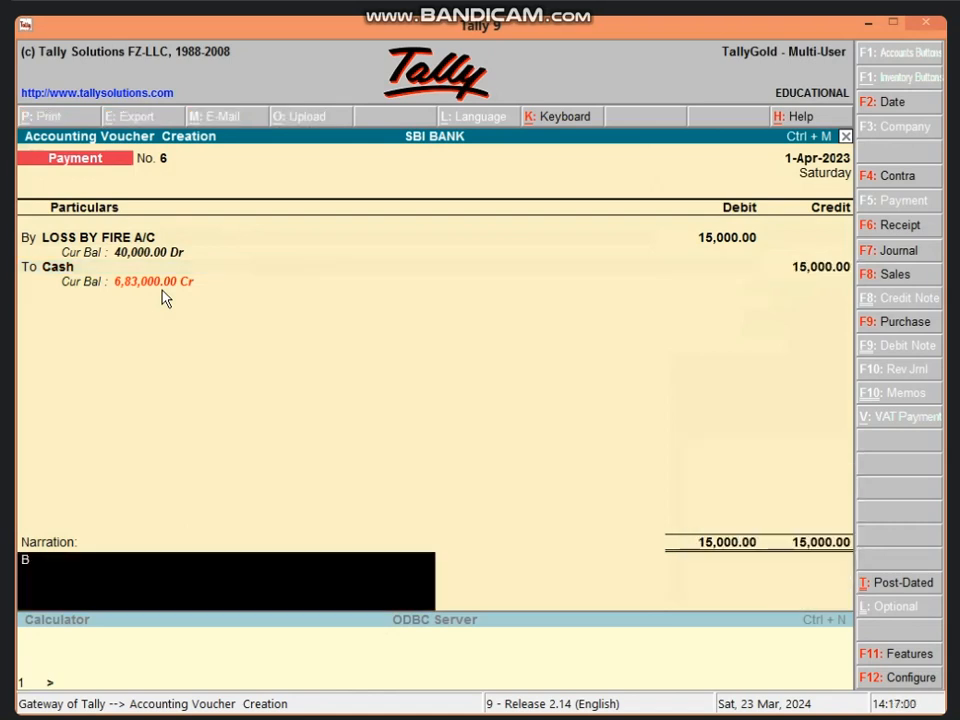
text(EING CASH LOSS BY)
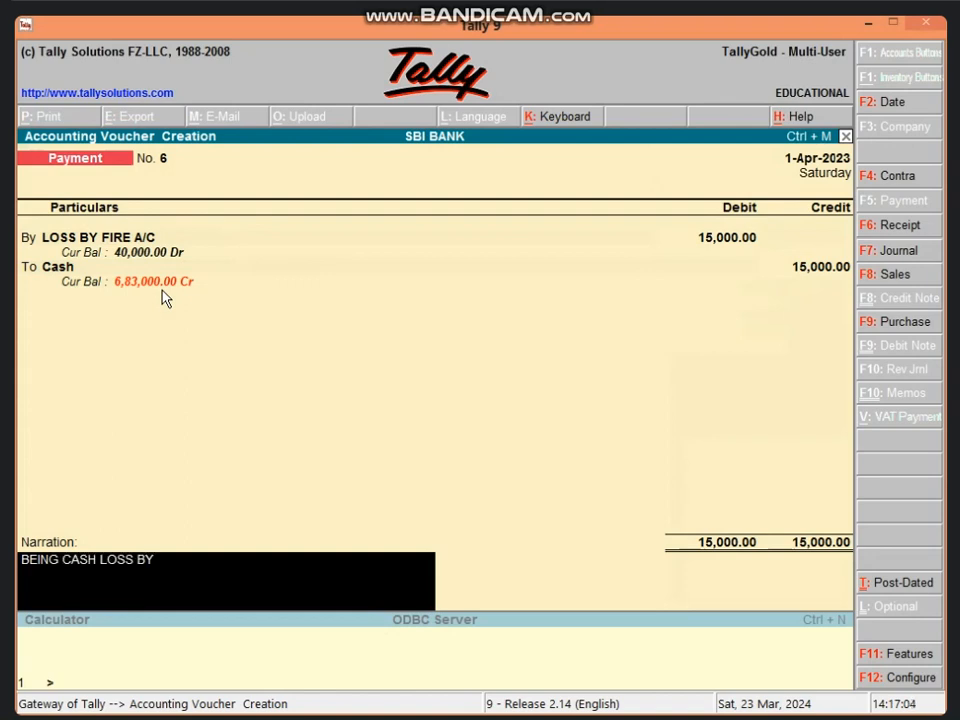
text( FIRE)
key(Return)
key(Return)
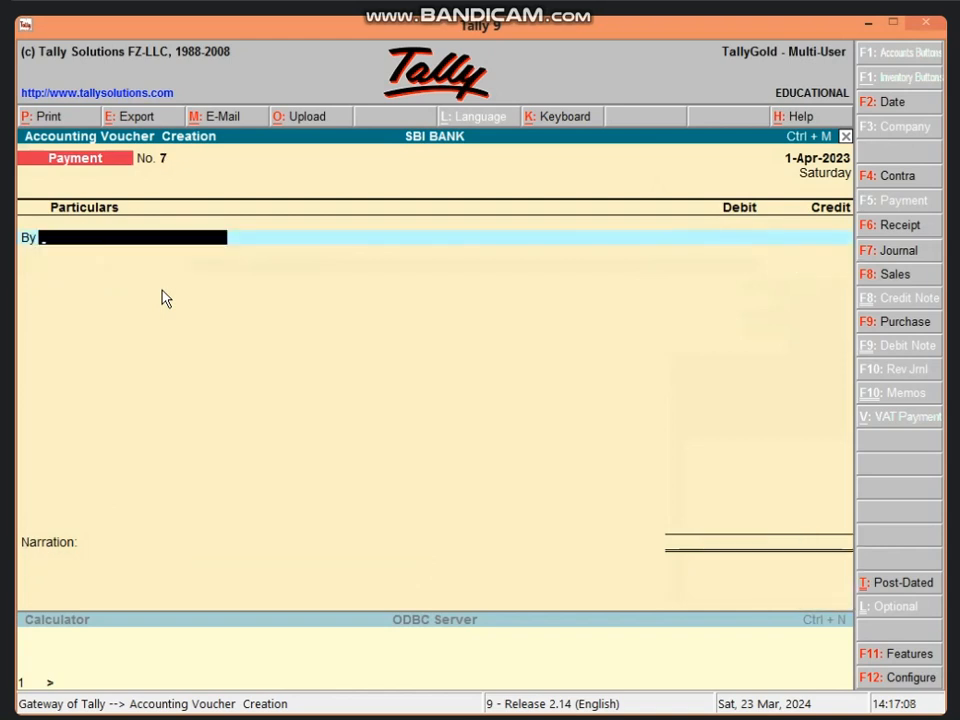